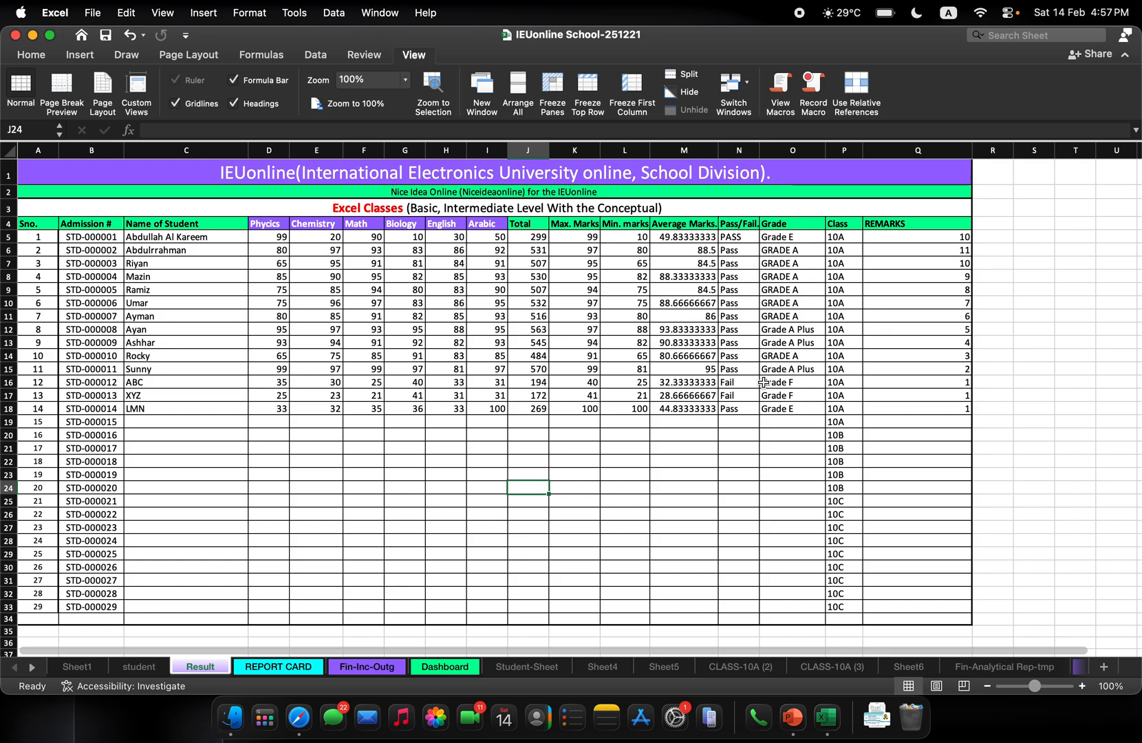
Look over the REPORT CARD sheet and the description and group category entries on the Fin-Inc-Outg sheet
{"action": "left_click", "coordinate": [285, 668]}
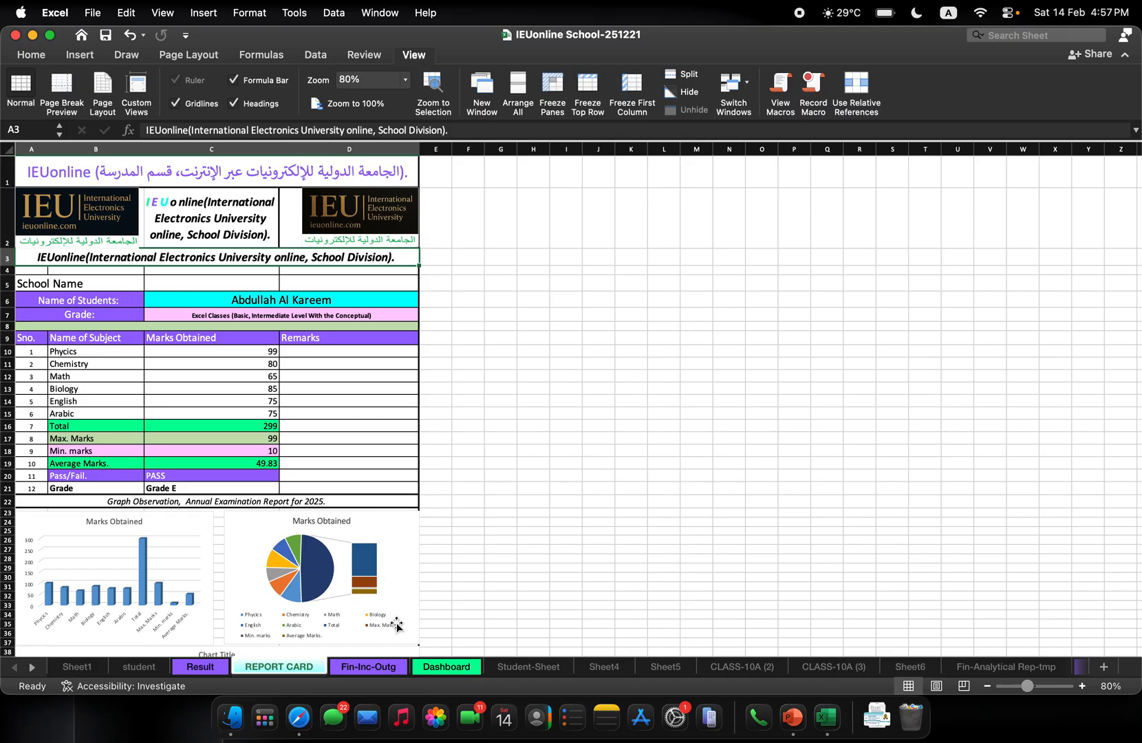
{"action": "left_click", "coordinate": [371, 668]}
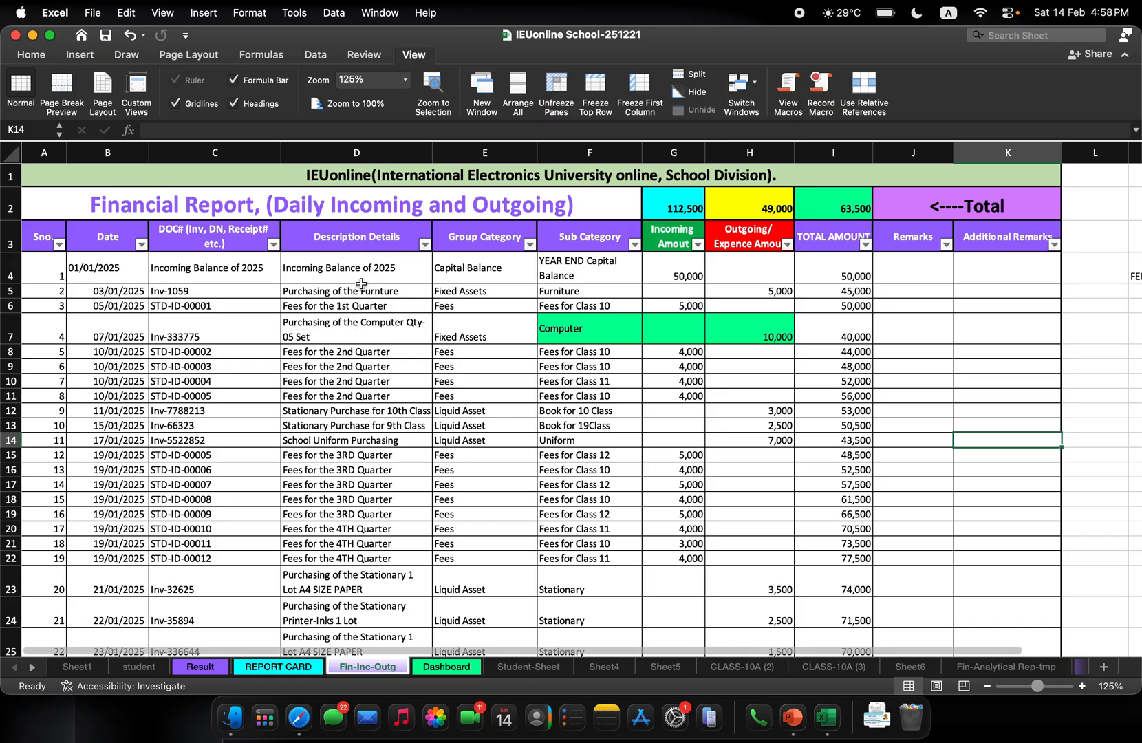
{"action": "left_click", "coordinate": [327, 457]}
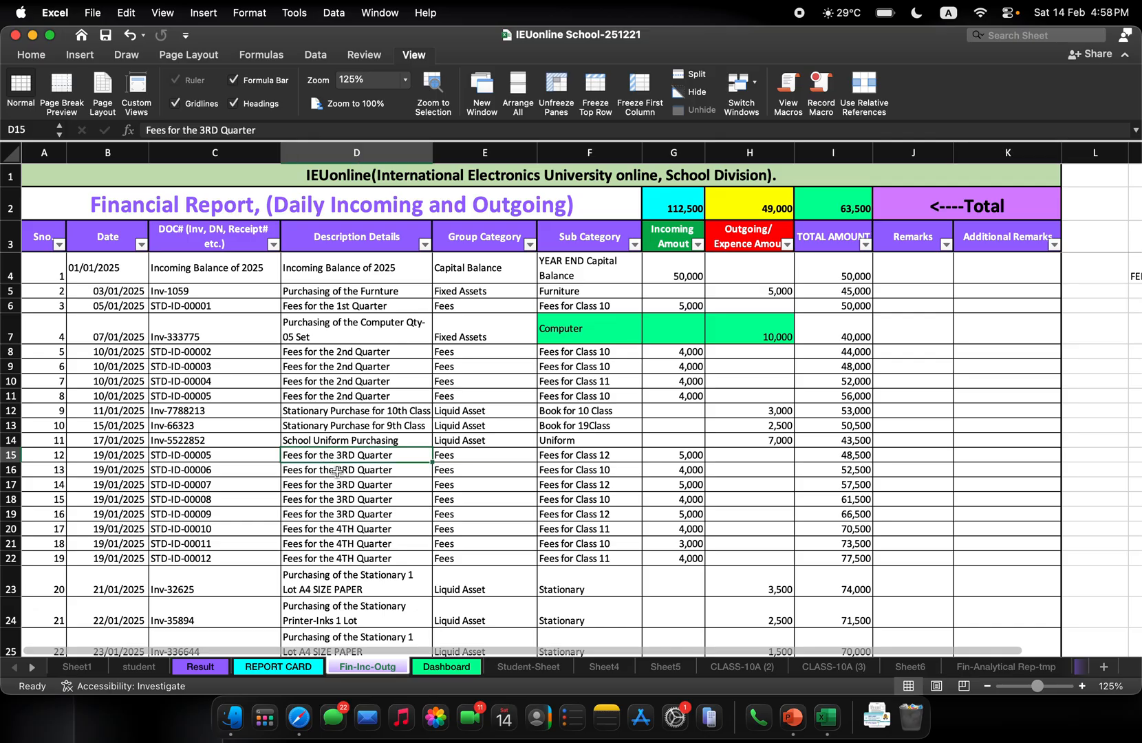
{"action": "left_click", "coordinate": [351, 528]}
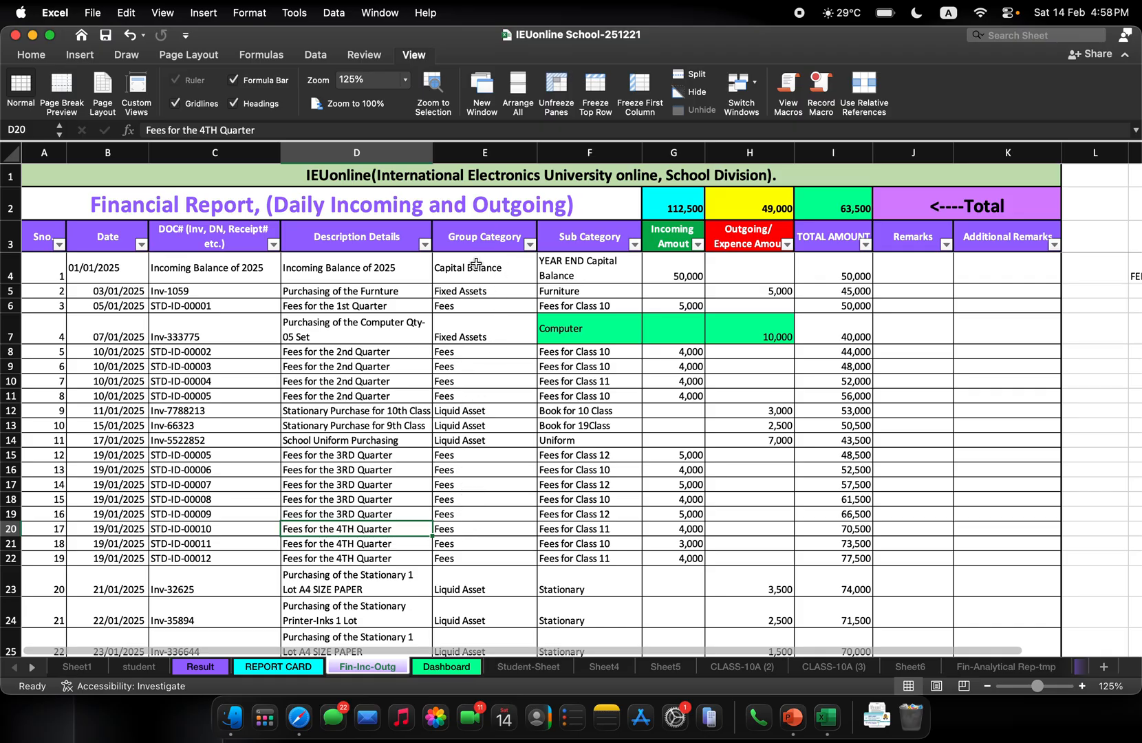
{"action": "left_click", "coordinate": [471, 426]}
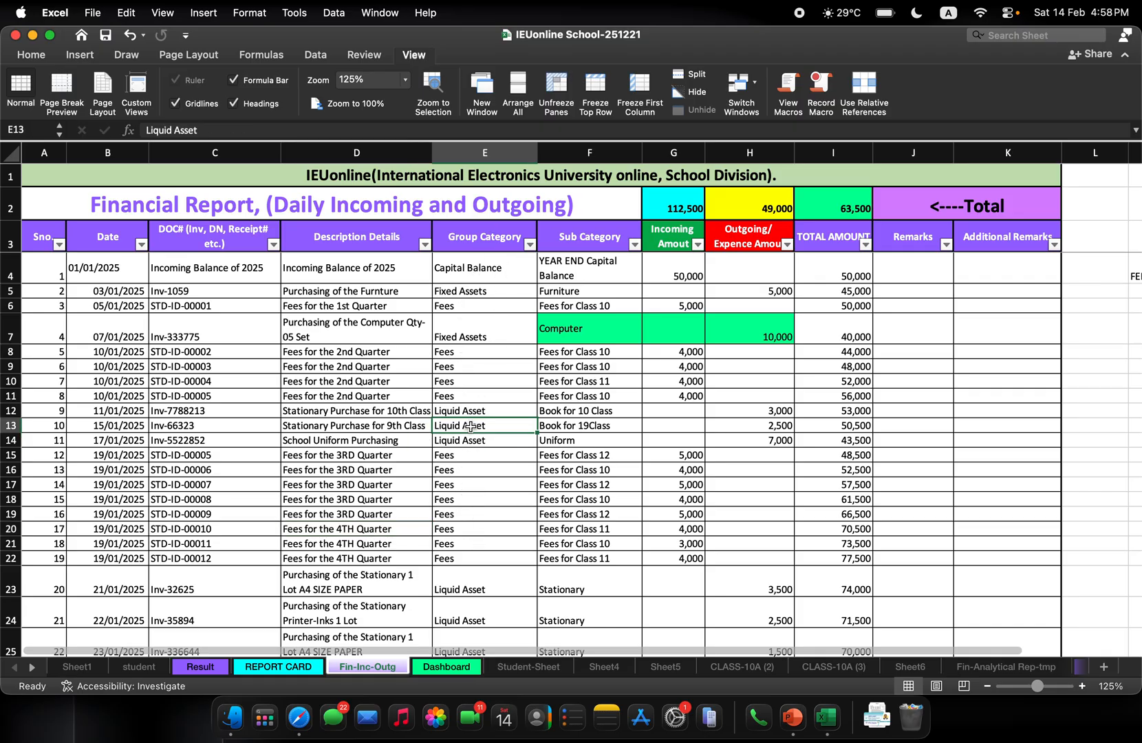
{"action": "left_click", "coordinate": [459, 336]}
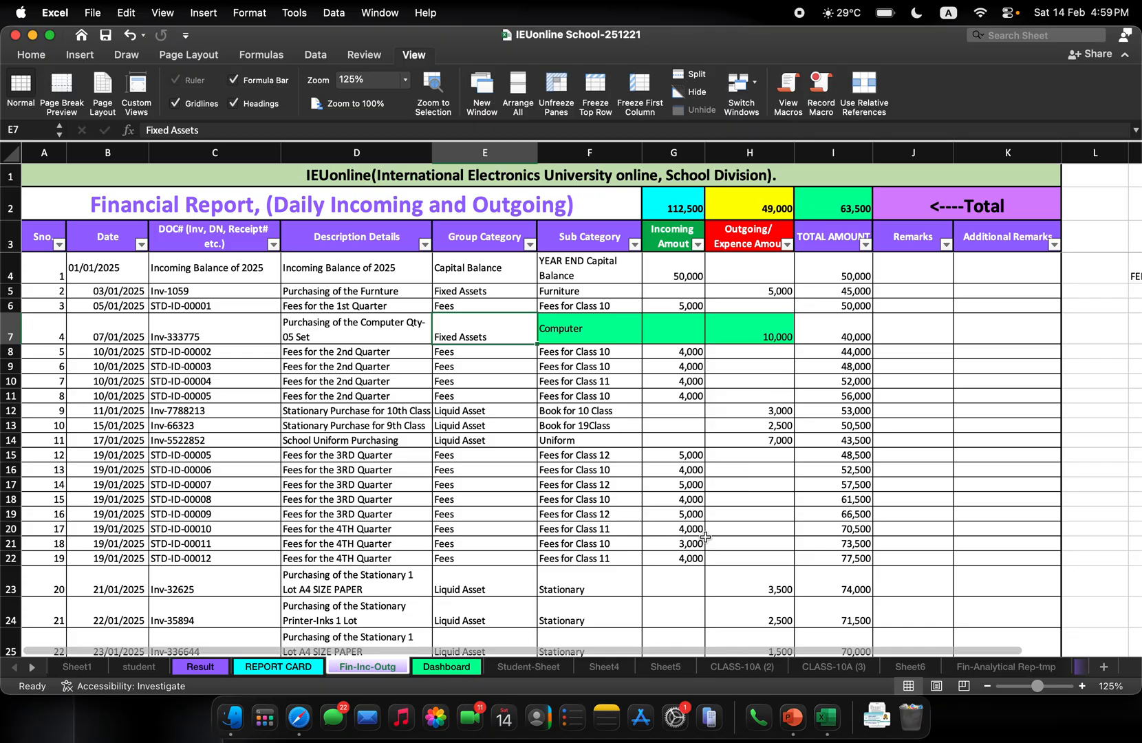
Examine the fee headings for Classes 10, 11 and 12 on the Dashboard sheet and the formula in the Class 12 fees total
{"action": "left_click", "coordinate": [441, 667]}
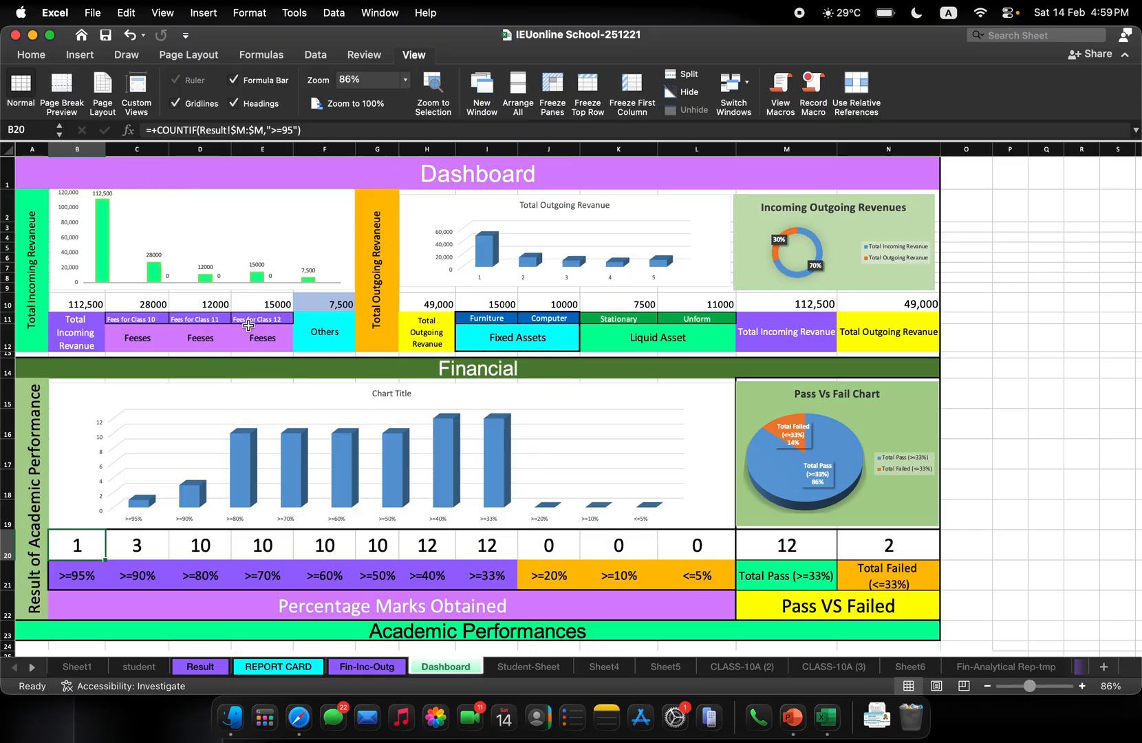
{"action": "left_click", "coordinate": [147, 343]}
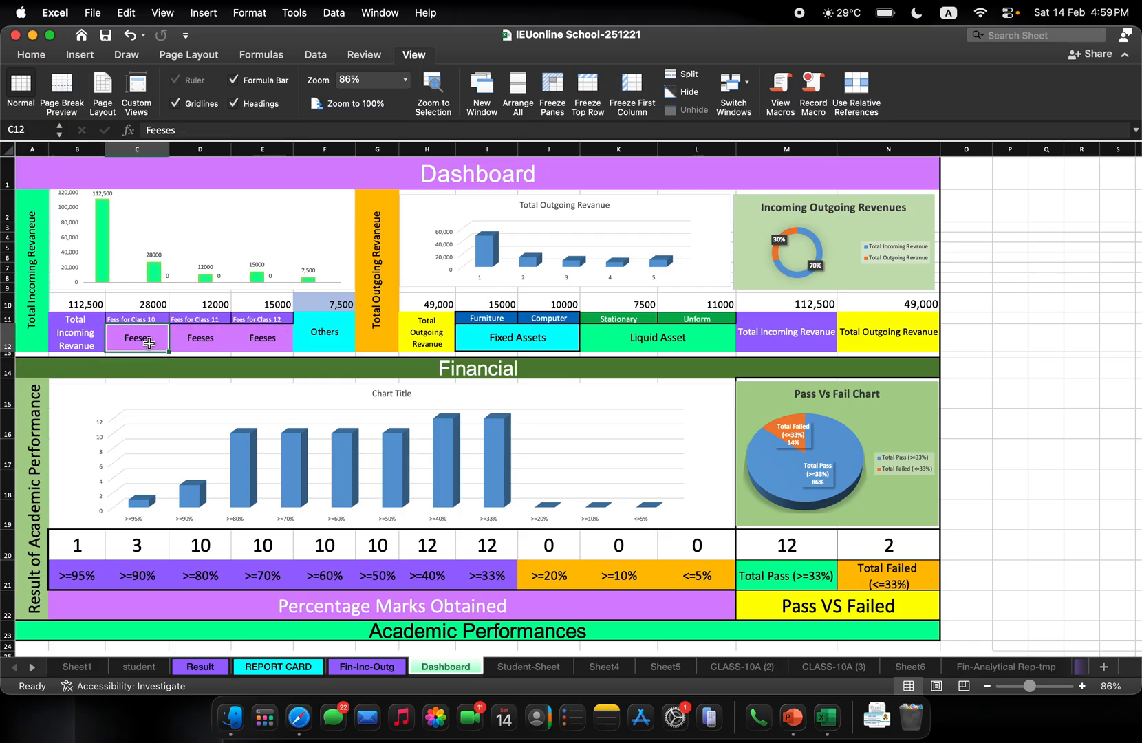
{"action": "left_click", "coordinate": [246, 344]}
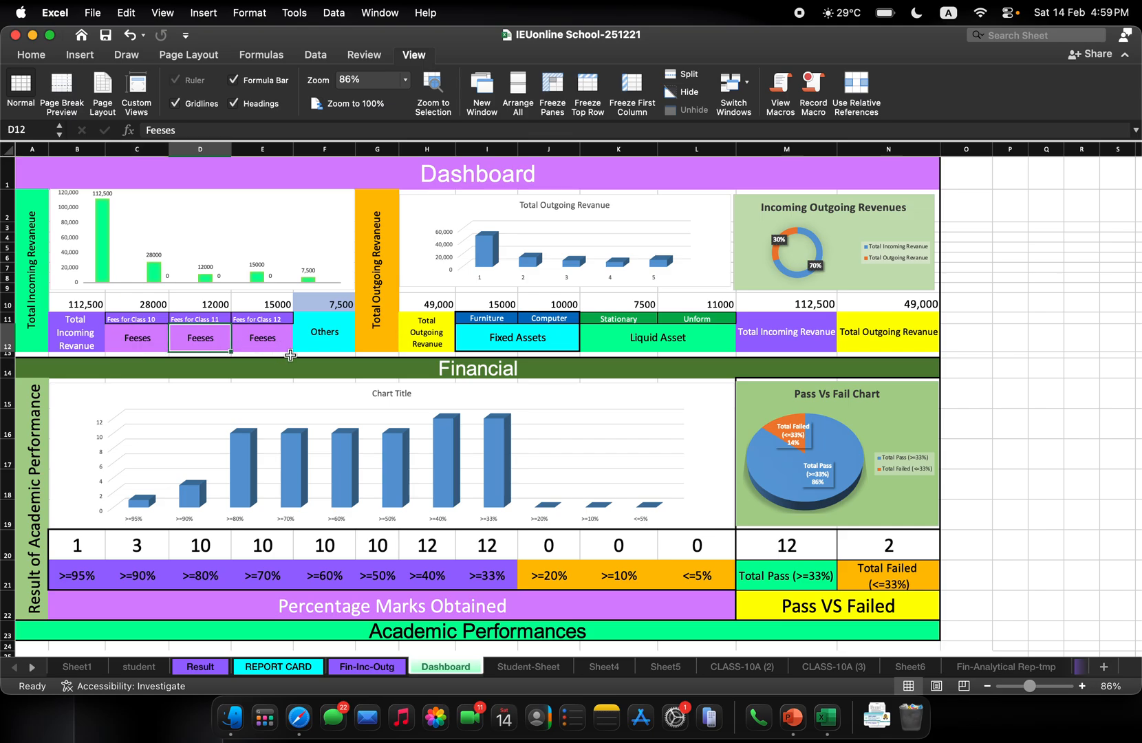
{"action": "left_click", "coordinate": [138, 316]}
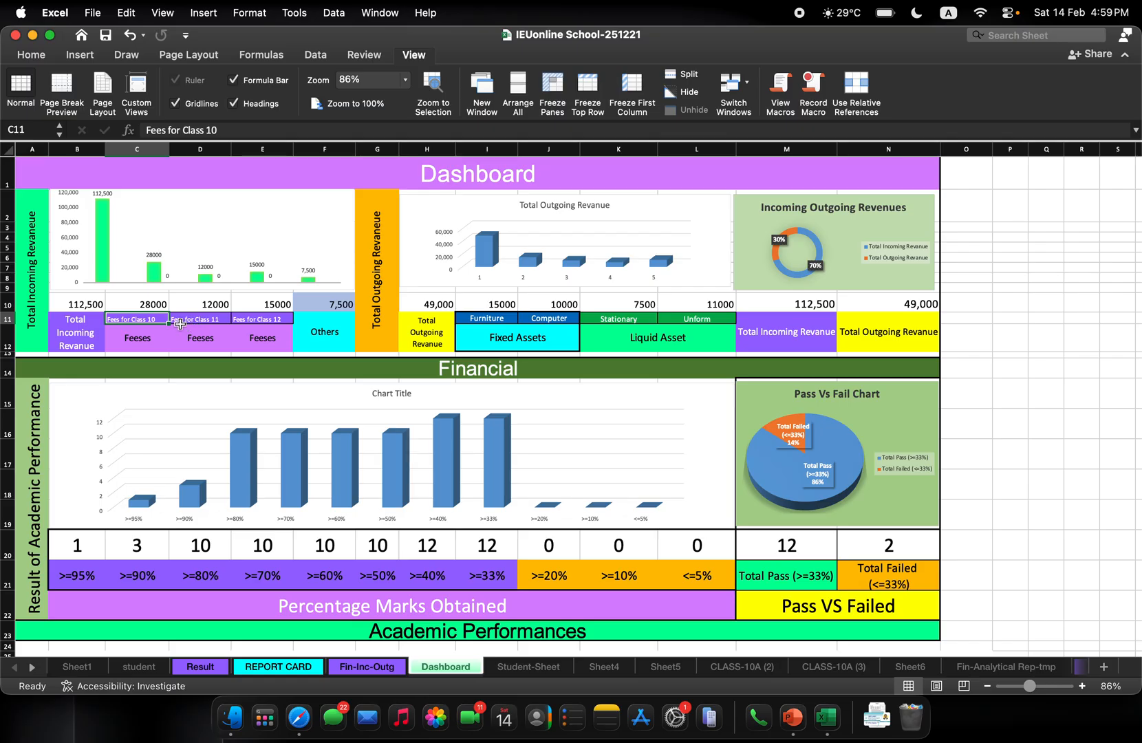
{"action": "left_click", "coordinate": [214, 320]}
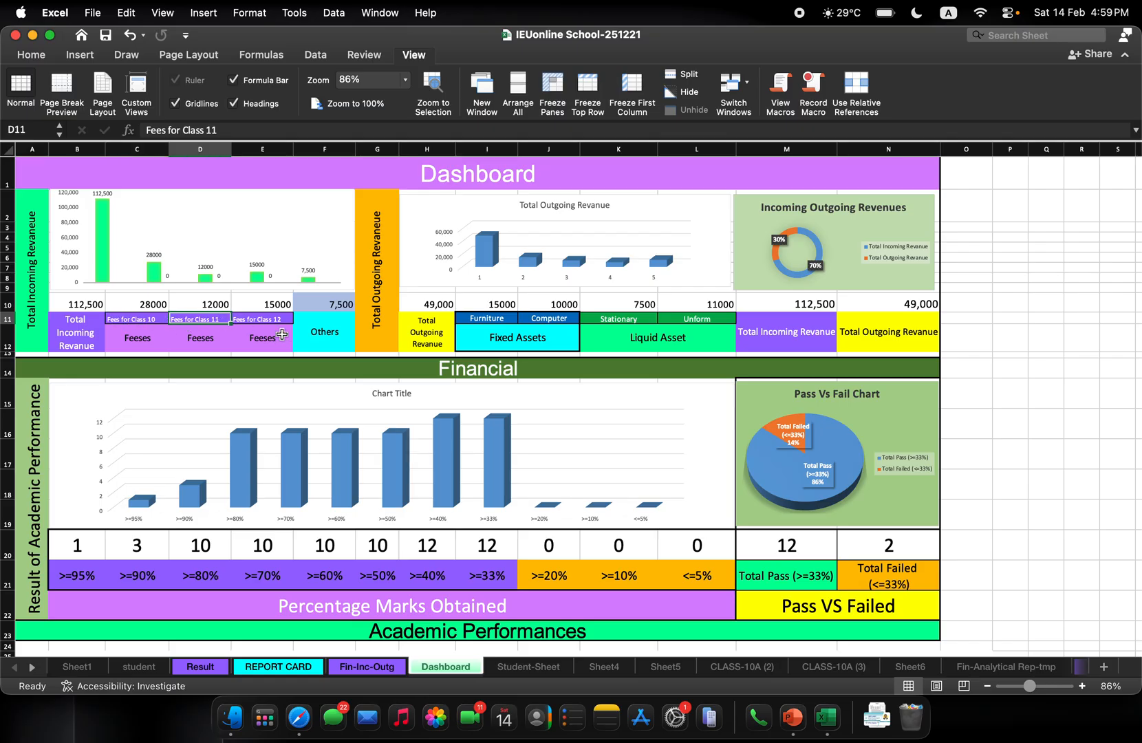
{"action": "left_click", "coordinate": [255, 320]}
{"action": "left_click", "coordinate": [269, 340]}
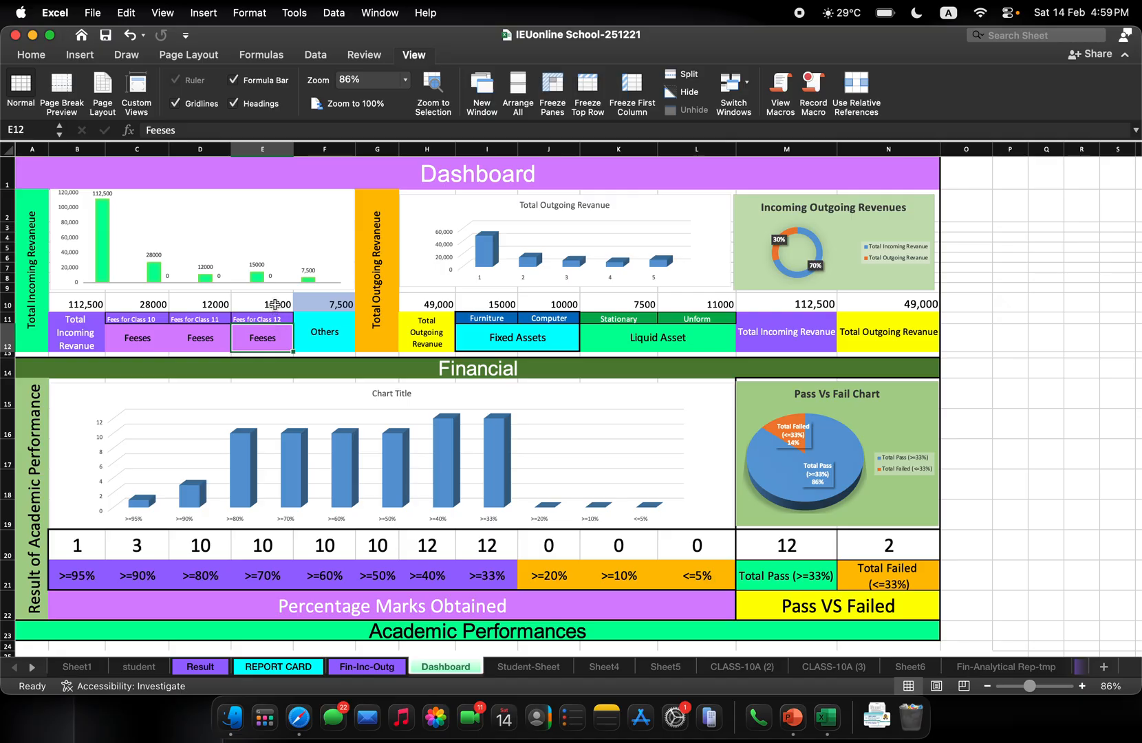
{"action": "left_click", "coordinate": [274, 304]}
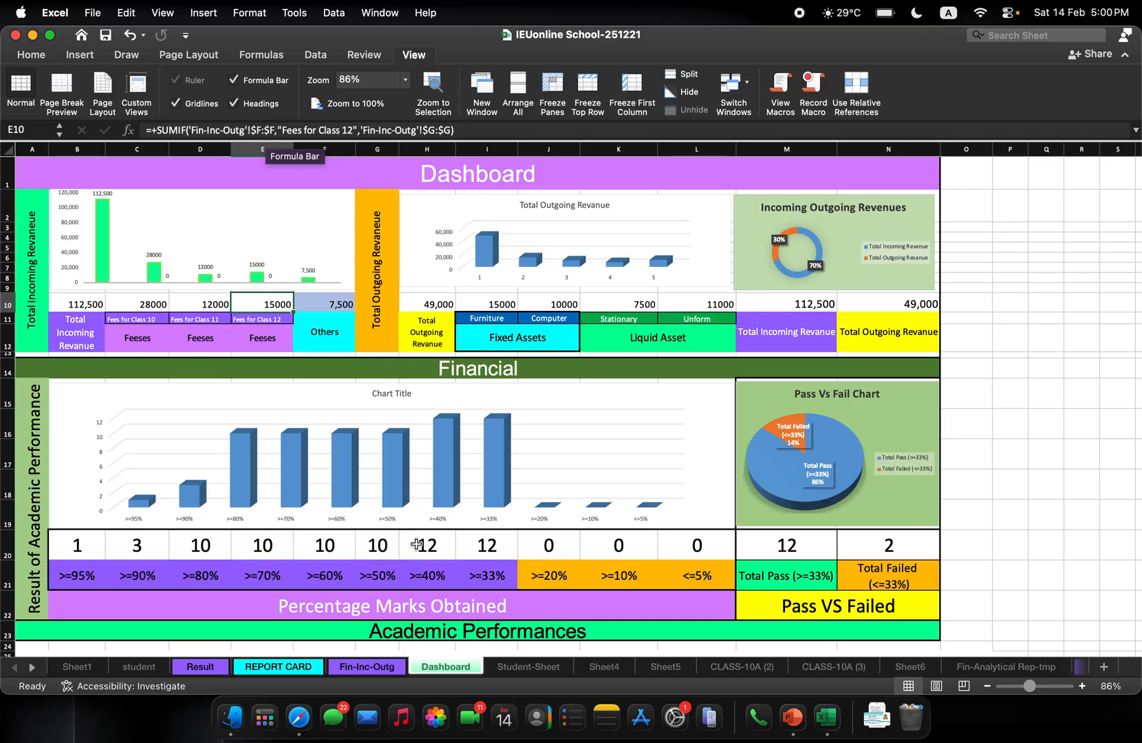
Check the class fee entries in the Sub Category column of Fin-Inc-Outg and return to the Dashboard sheet
{"action": "left_click", "coordinate": [379, 665]}
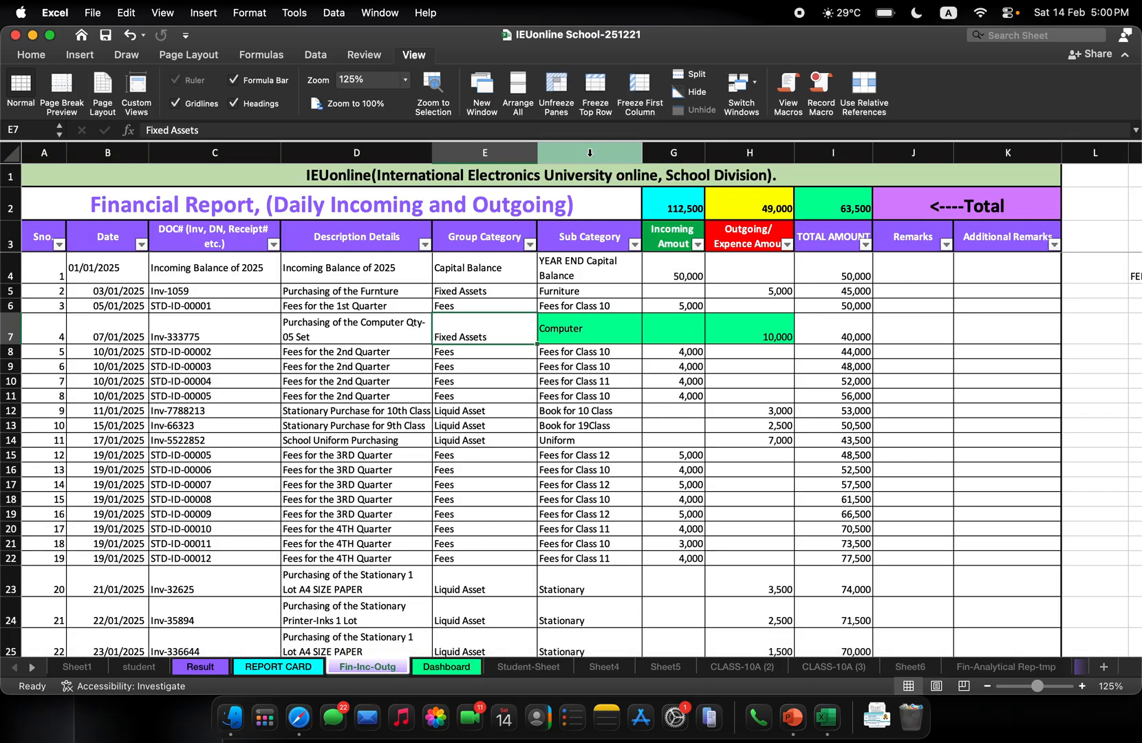
{"action": "left_click", "coordinate": [601, 439]}
{"action": "left_click", "coordinate": [595, 528]}
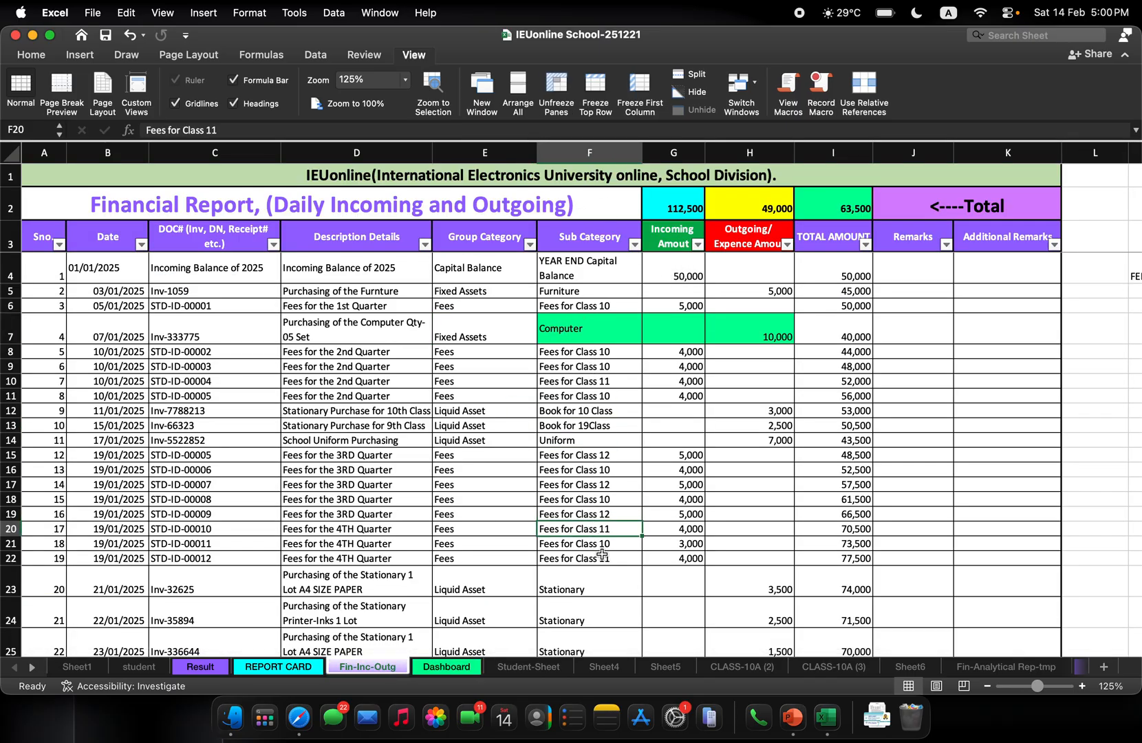
{"action": "left_click", "coordinate": [599, 515]}
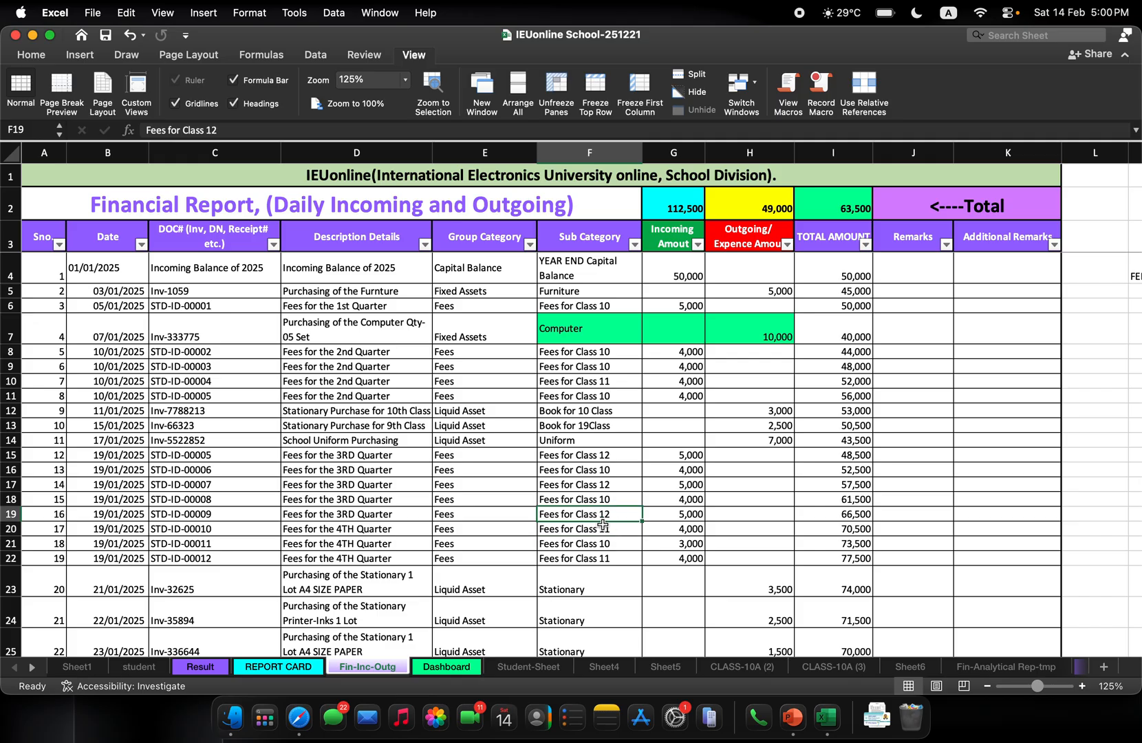
{"action": "left_click", "coordinate": [447, 667]}
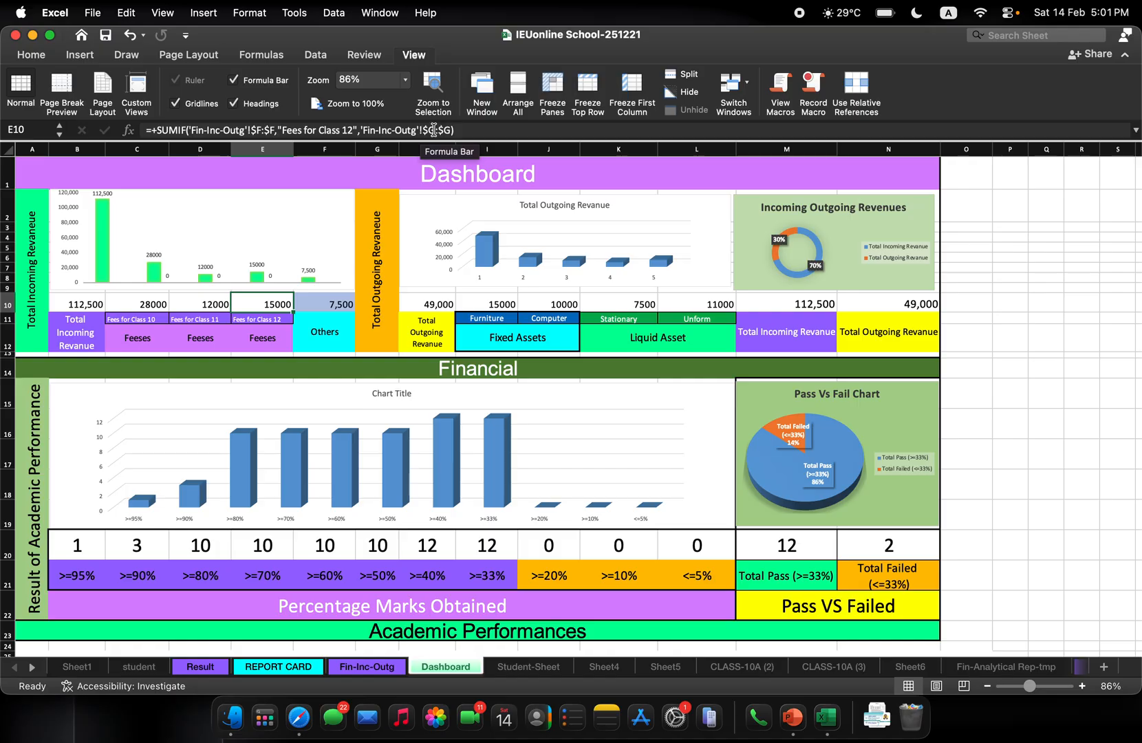
Filter the Sub Category column on Fin-Inc-Outg to Fees for Class 12 and check the sum of the filtered incoming amounts
{"action": "left_click", "coordinate": [385, 669]}
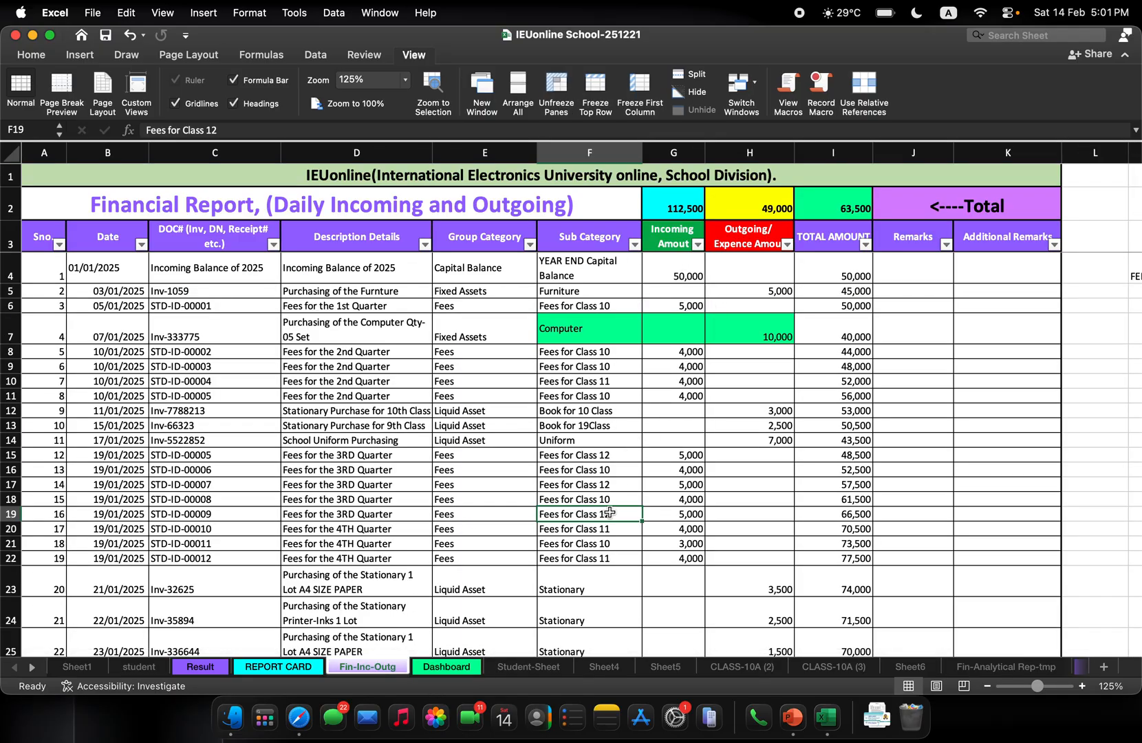
{"action": "left_click", "coordinate": [693, 483]}
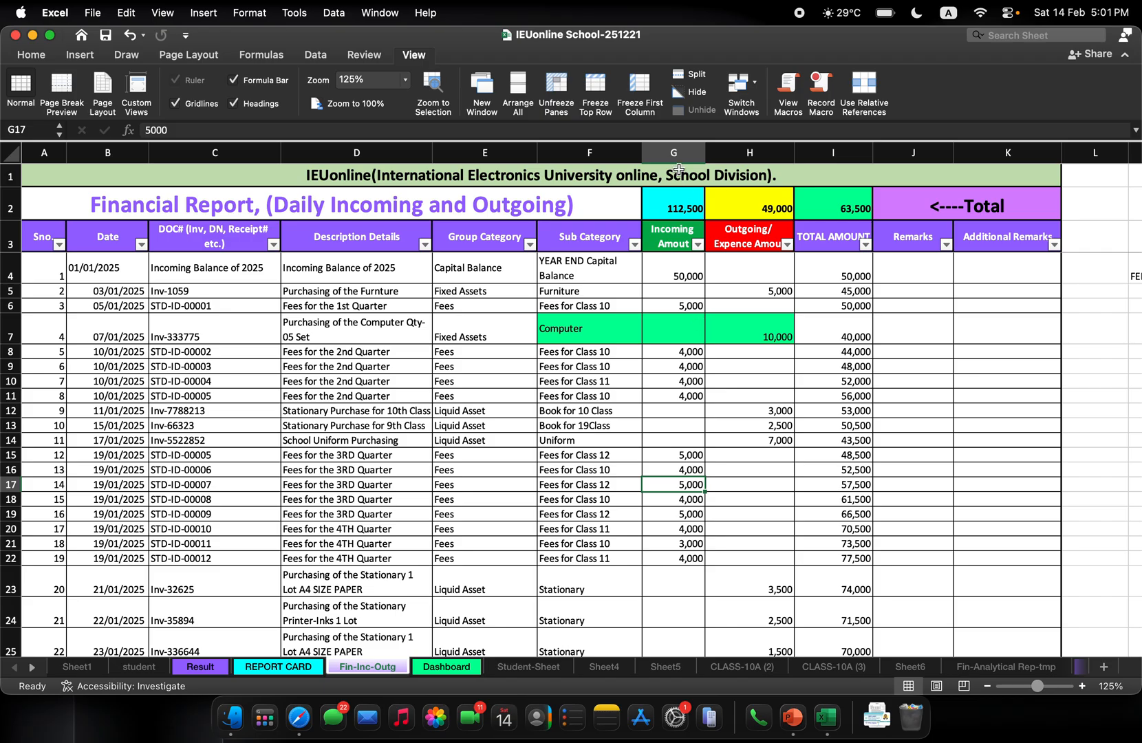
{"action": "left_click", "coordinate": [634, 245]}
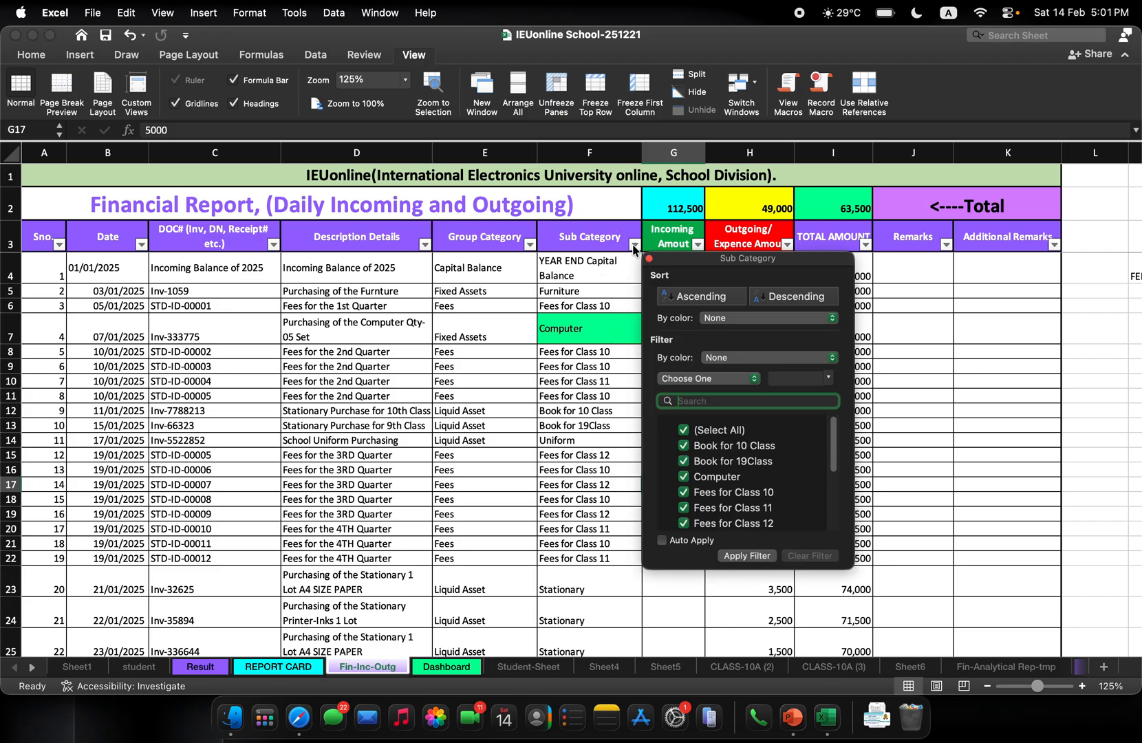
{"action": "left_click", "coordinate": [683, 431]}
{"action": "left_click", "coordinate": [684, 524]}
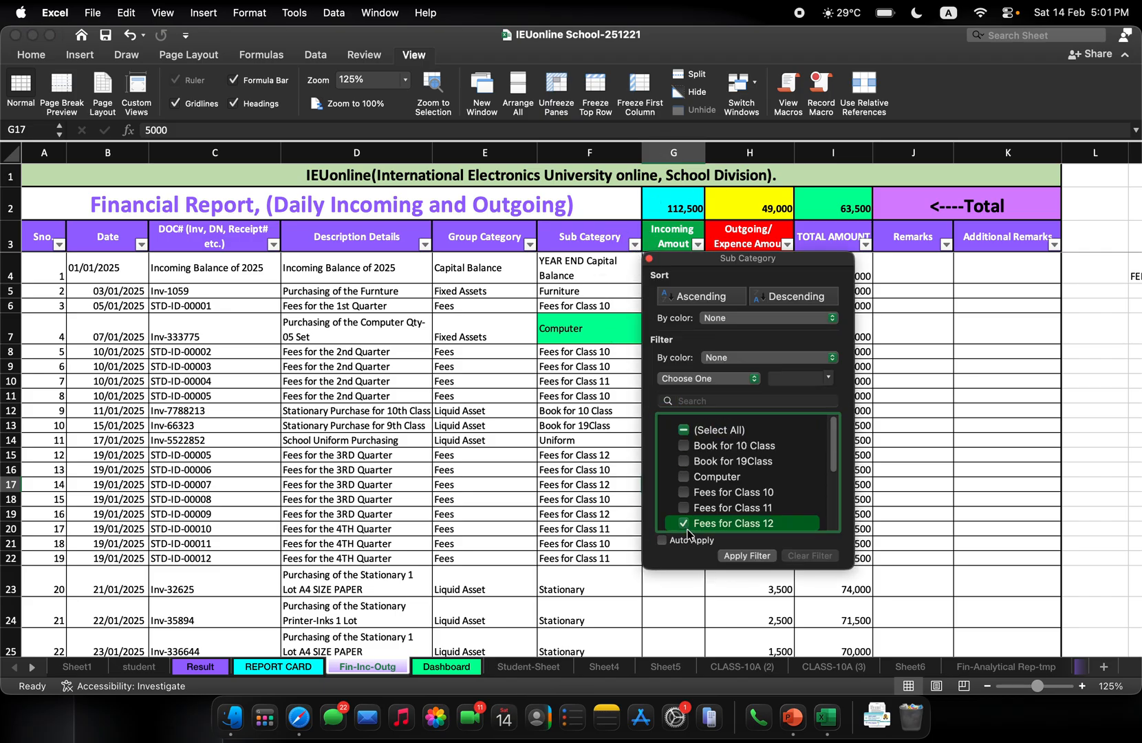
{"action": "left_click", "coordinate": [757, 555]}
{"action": "left_click", "coordinate": [533, 351]}
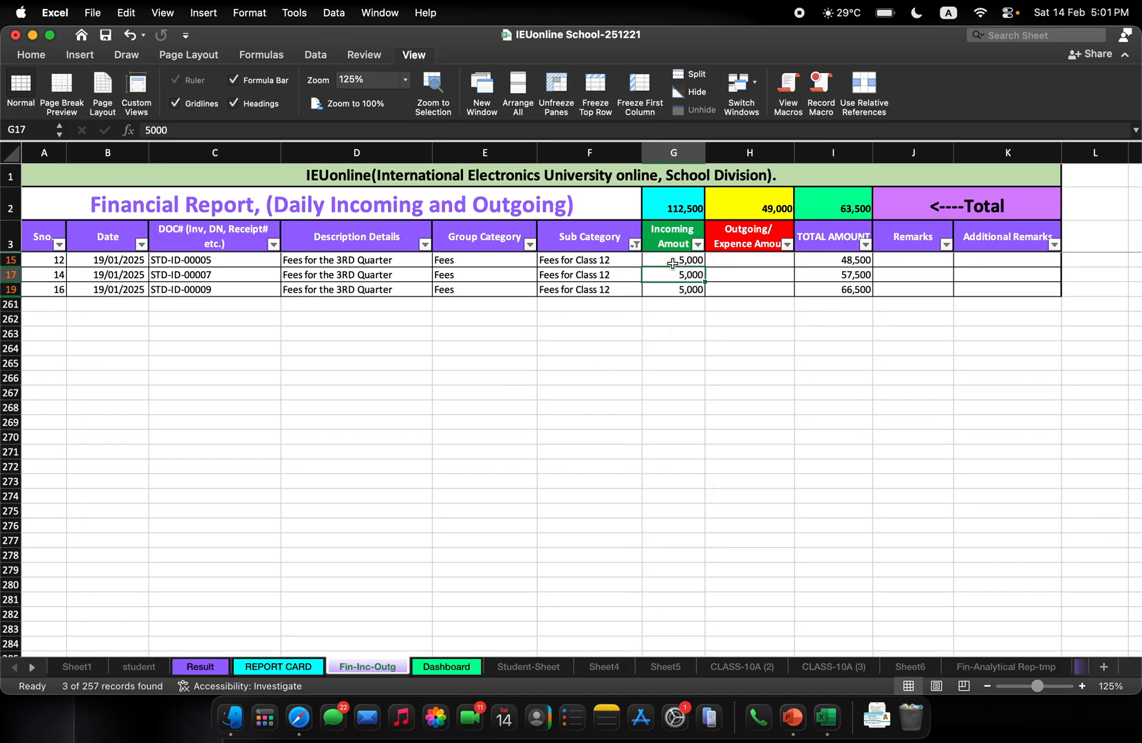
{"action": "left_click_drag", "start_coordinate": [673, 263], "coordinate": [674, 289]}
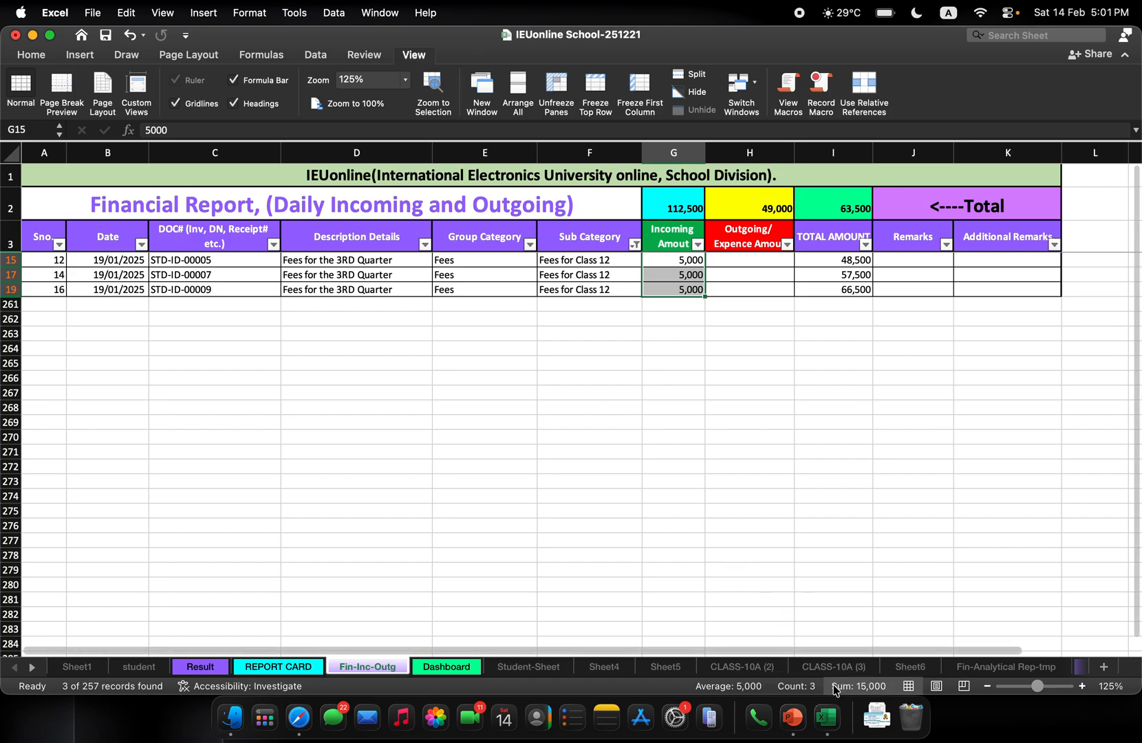
{"action": "left_click", "coordinate": [582, 421]}
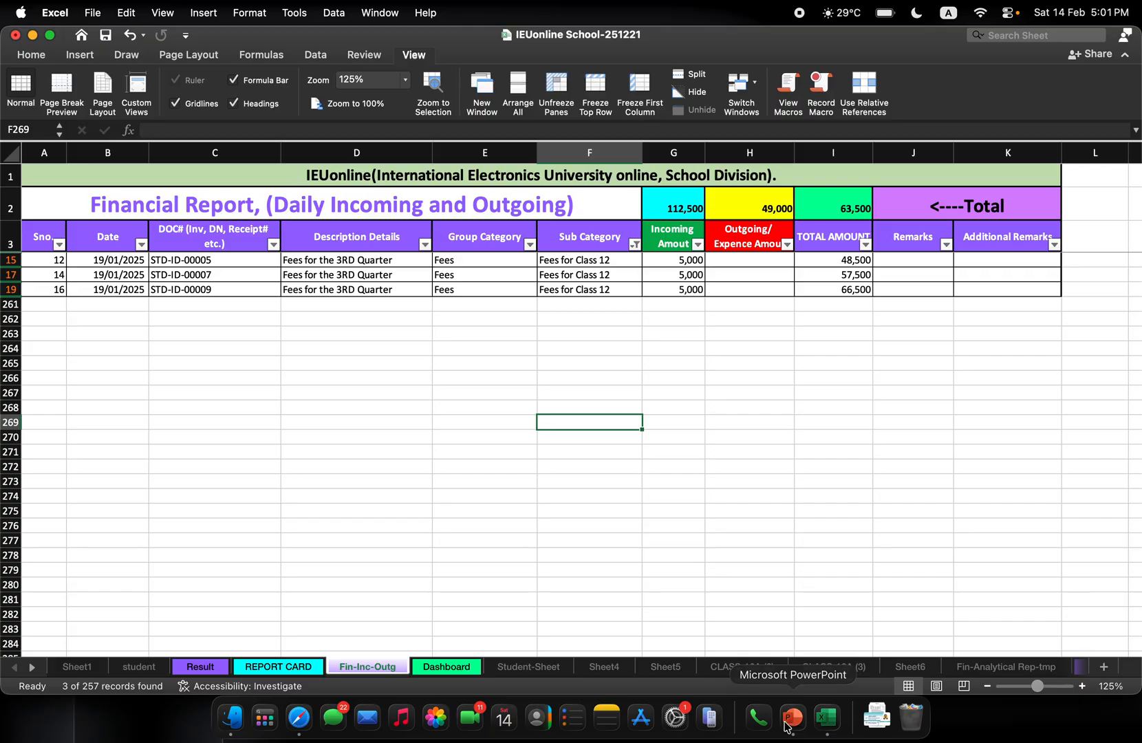
Examine the >=95%, >=90% and >=80% bands on the Dashboard sheet, including the COUNTIF formulas for >=95% and >=90%
{"action": "left_click", "coordinate": [446, 667]}
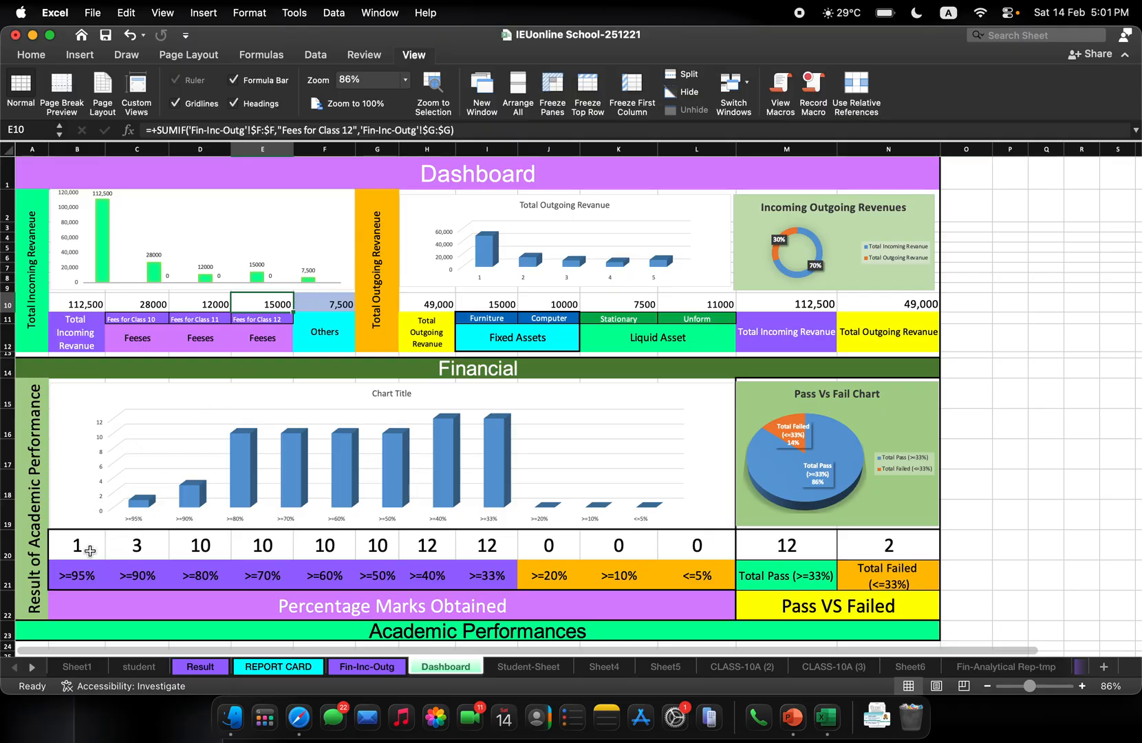
{"action": "left_click", "coordinate": [84, 574]}
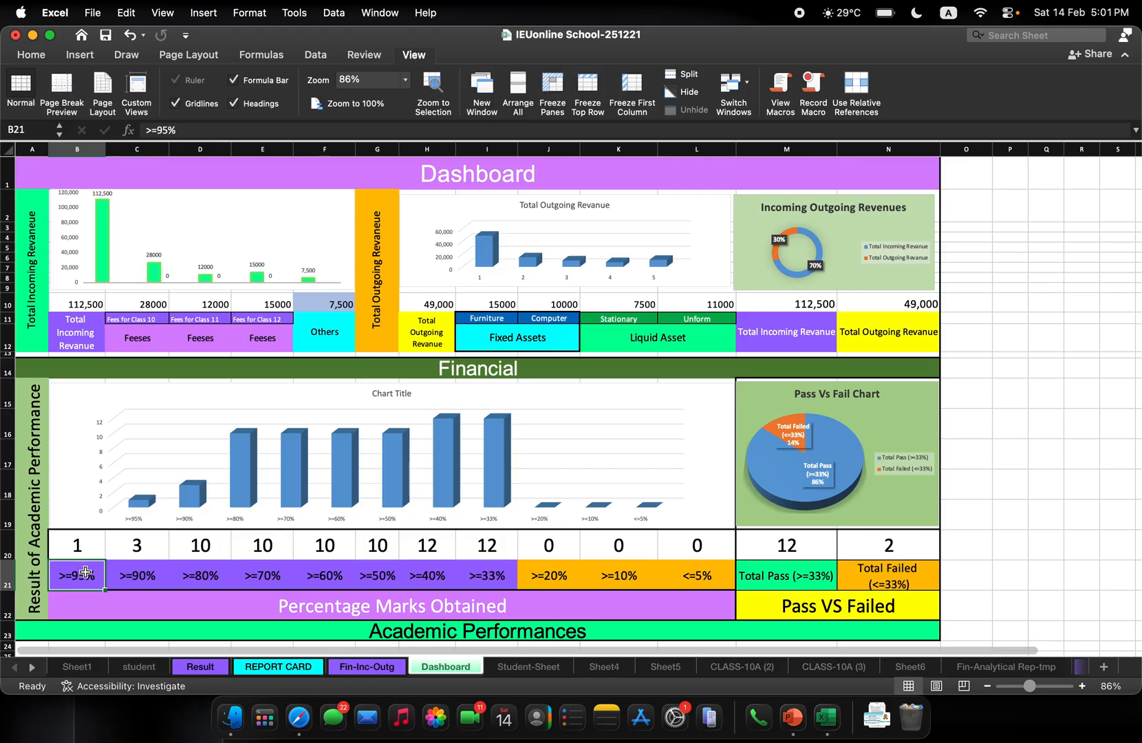
{"action": "left_click", "coordinate": [79, 546]}
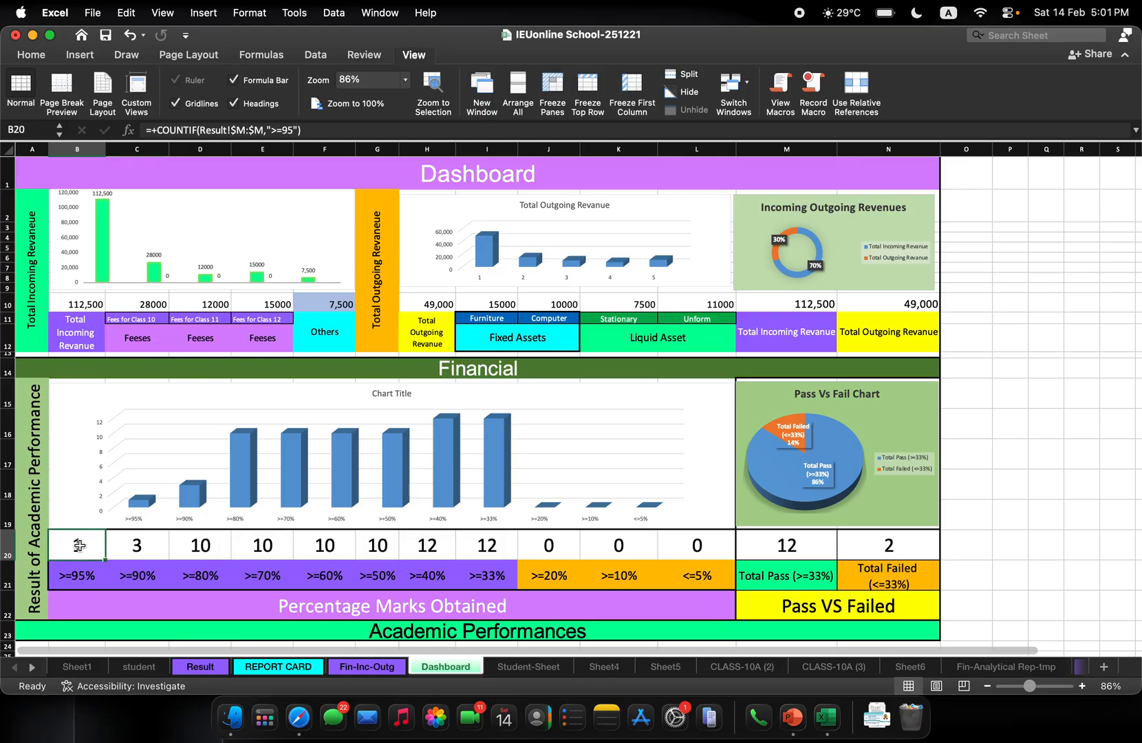
{"action": "left_click", "coordinate": [133, 573]}
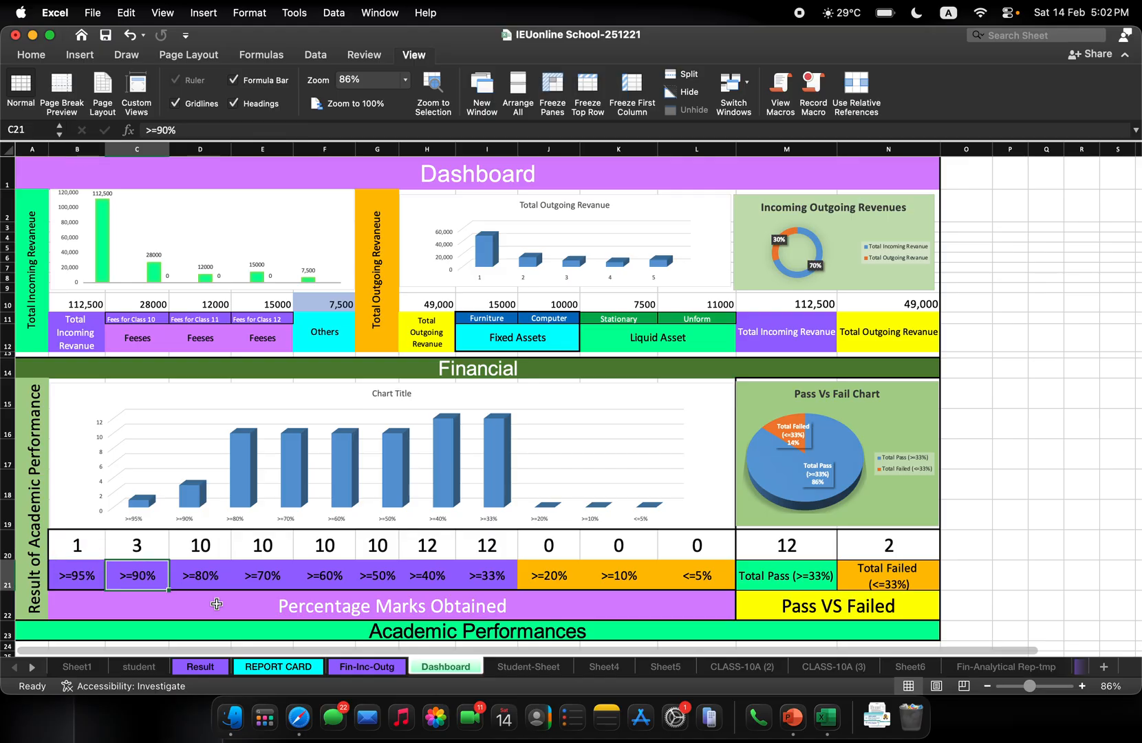
{"action": "left_click", "coordinate": [150, 541]}
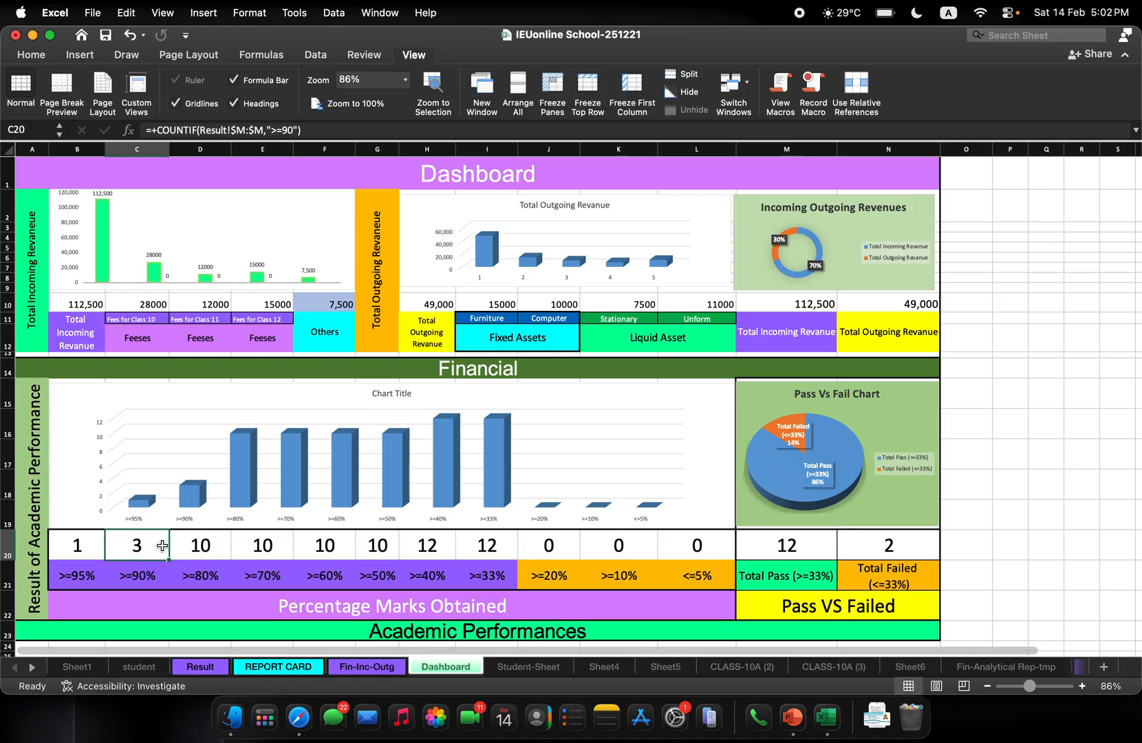
{"action": "left_click", "coordinate": [215, 580]}
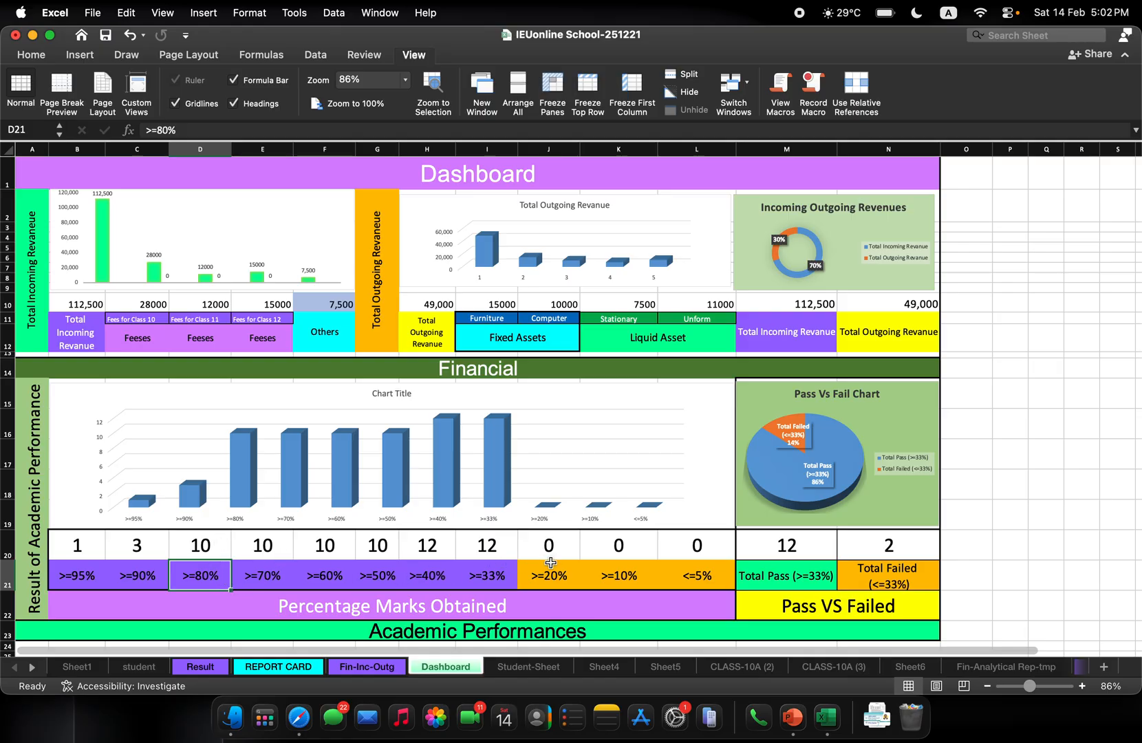
{"action": "left_click", "coordinate": [69, 545]}
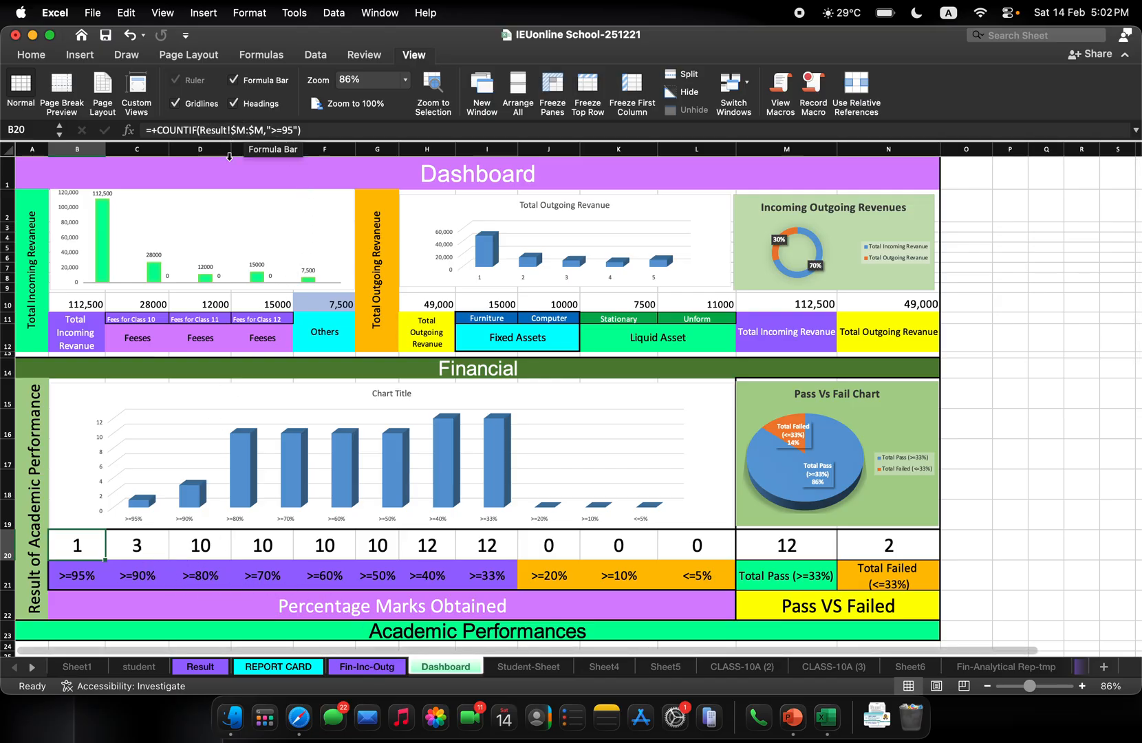
Inspect the Average Marks column on the Result sheet, including the average formulas in M5 and M15
{"action": "left_click", "coordinate": [202, 668]}
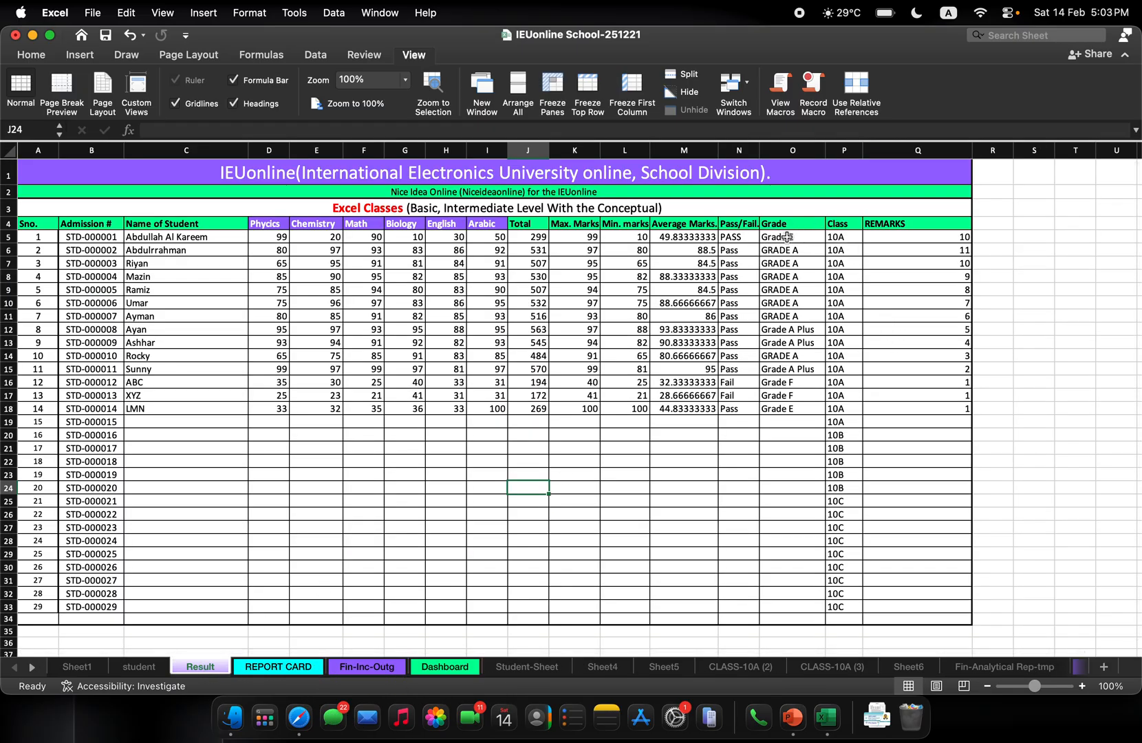
{"action": "left_click", "coordinate": [686, 236]}
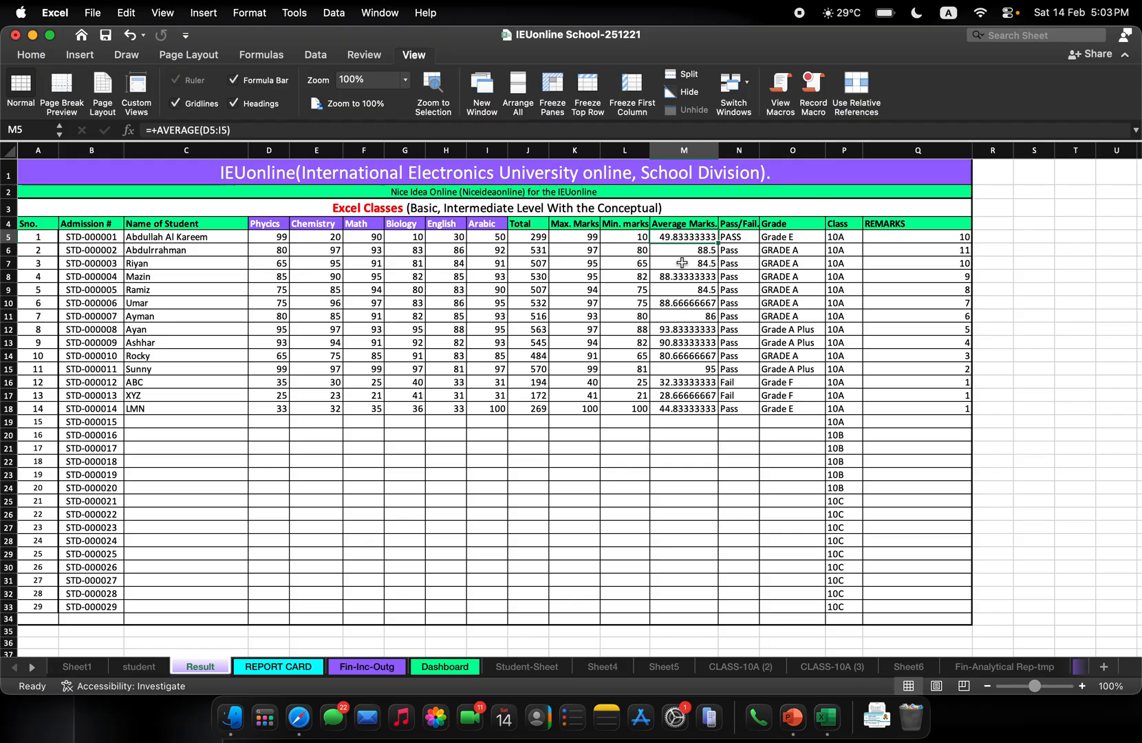
{"action": "left_click", "coordinate": [700, 372]}
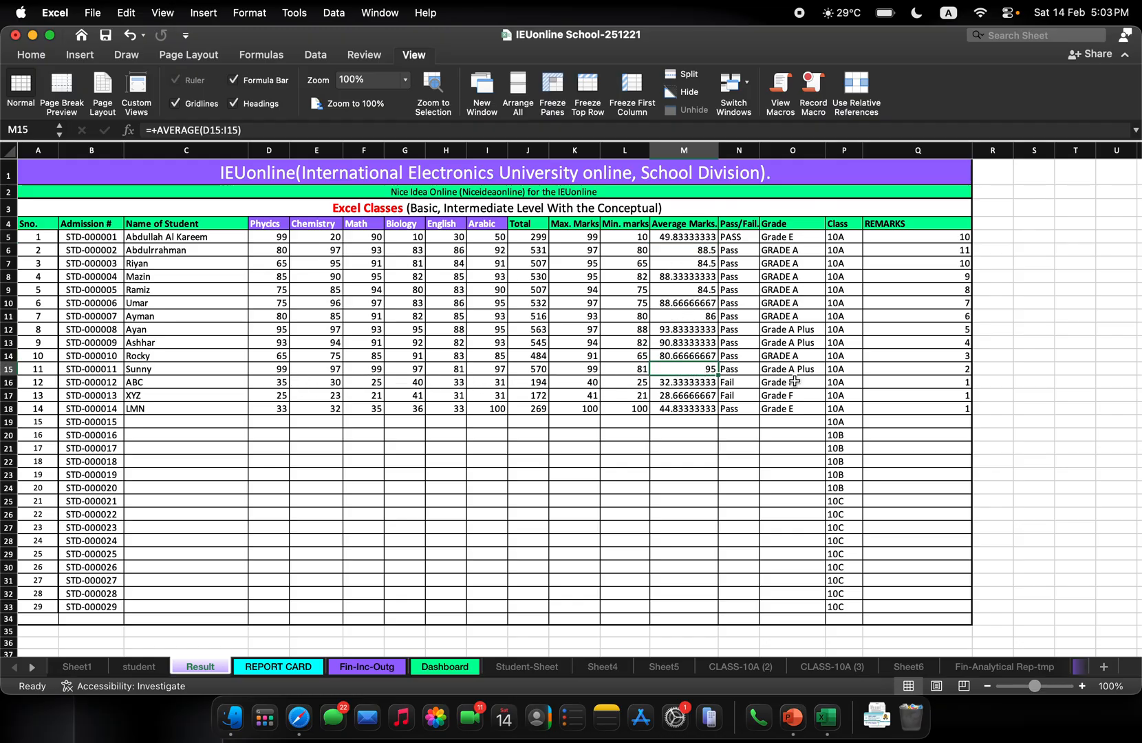
{"action": "left_click", "coordinate": [689, 460]}
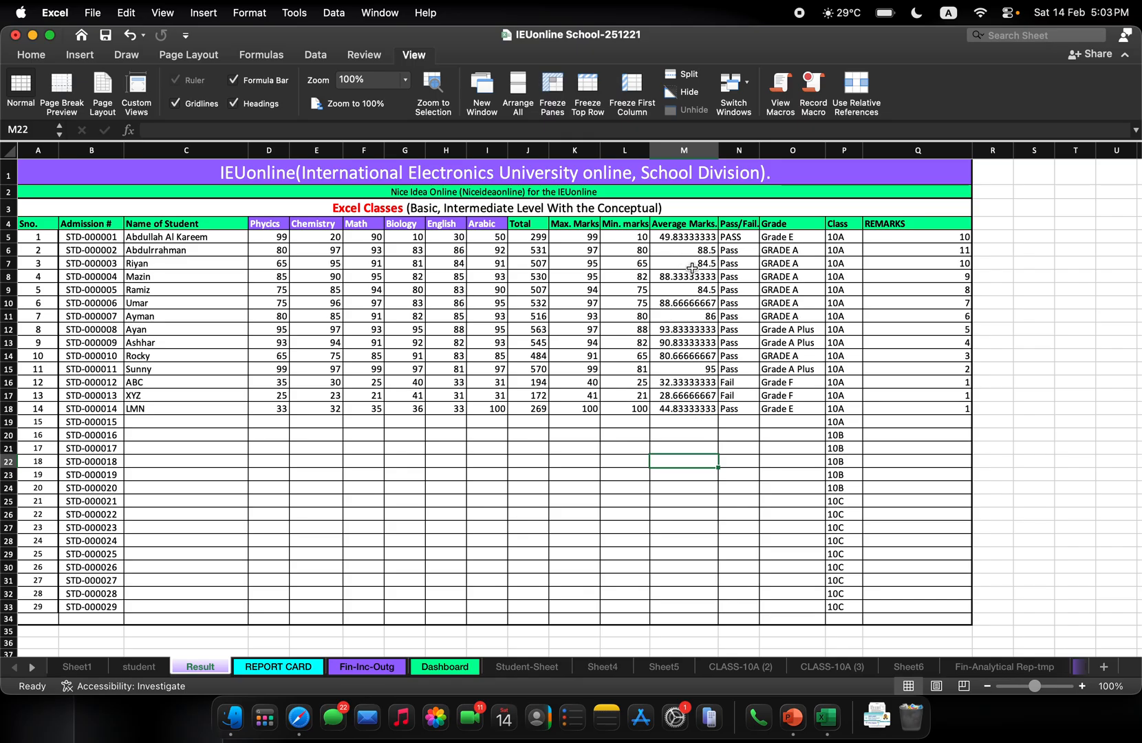
Select the first student's Physics mark in D5, and check the Dashboard's percentage bands before returning to the Result sheet
{"action": "left_click", "coordinate": [271, 238]}
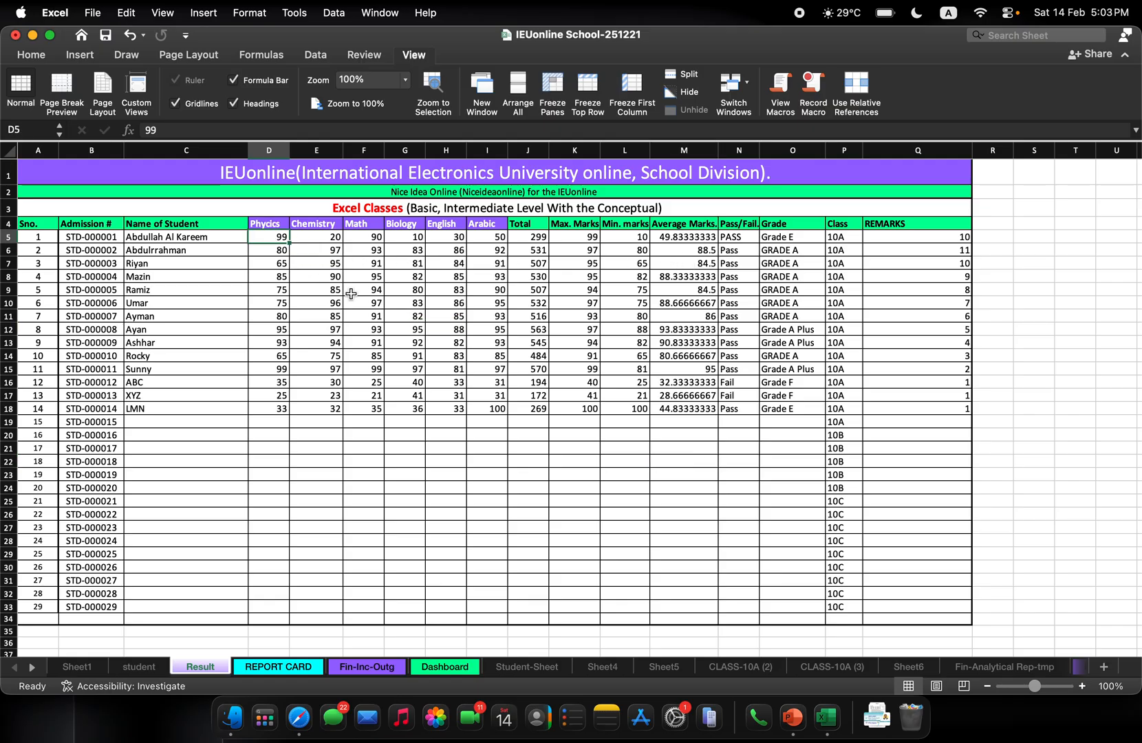
{"action": "key", "text": "super+c"}
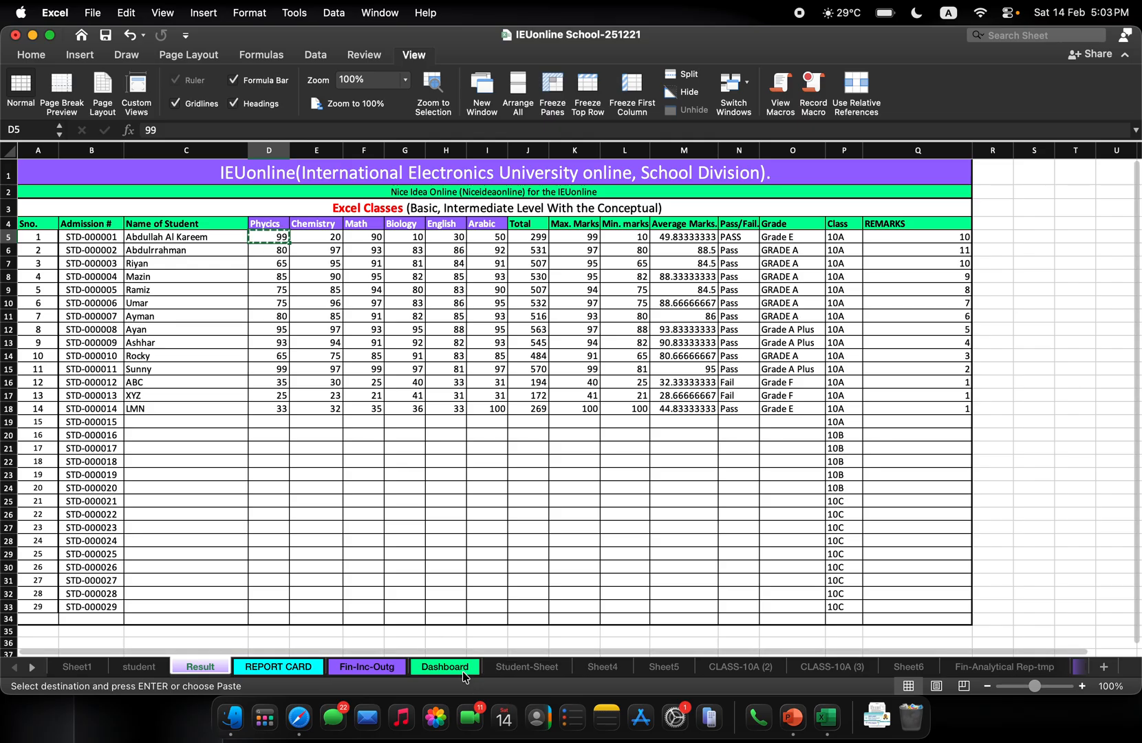
{"action": "key", "text": "Escape"}
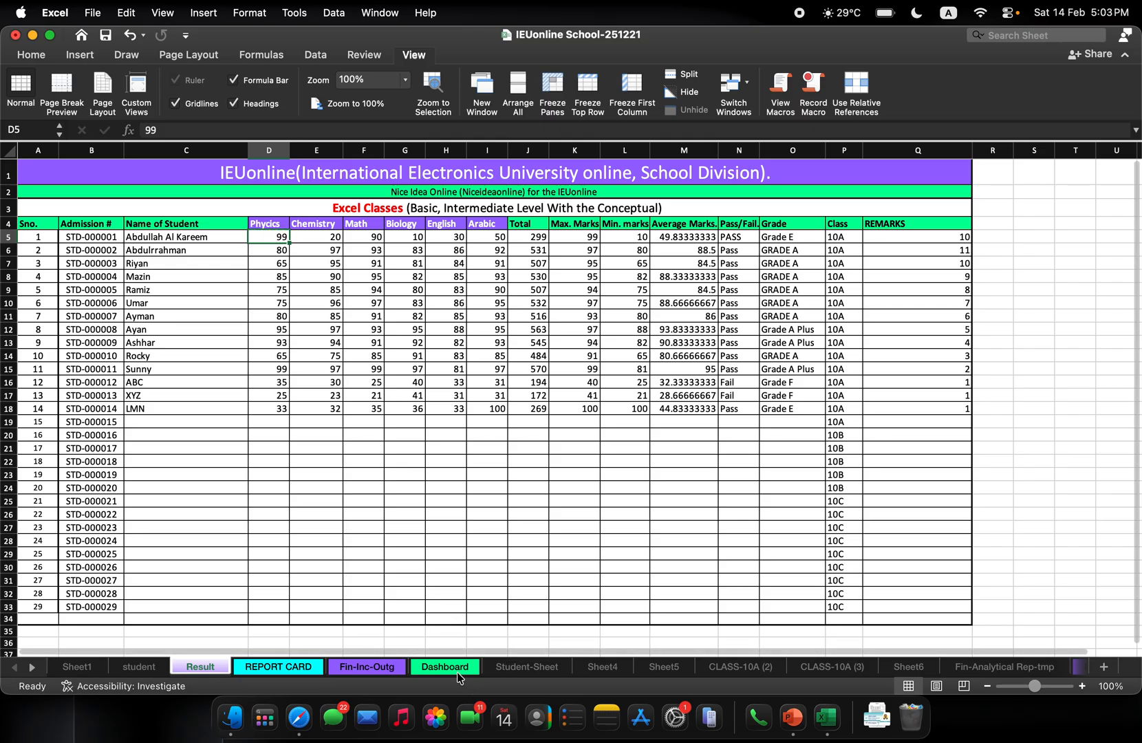
{"action": "left_click", "coordinate": [445, 667]}
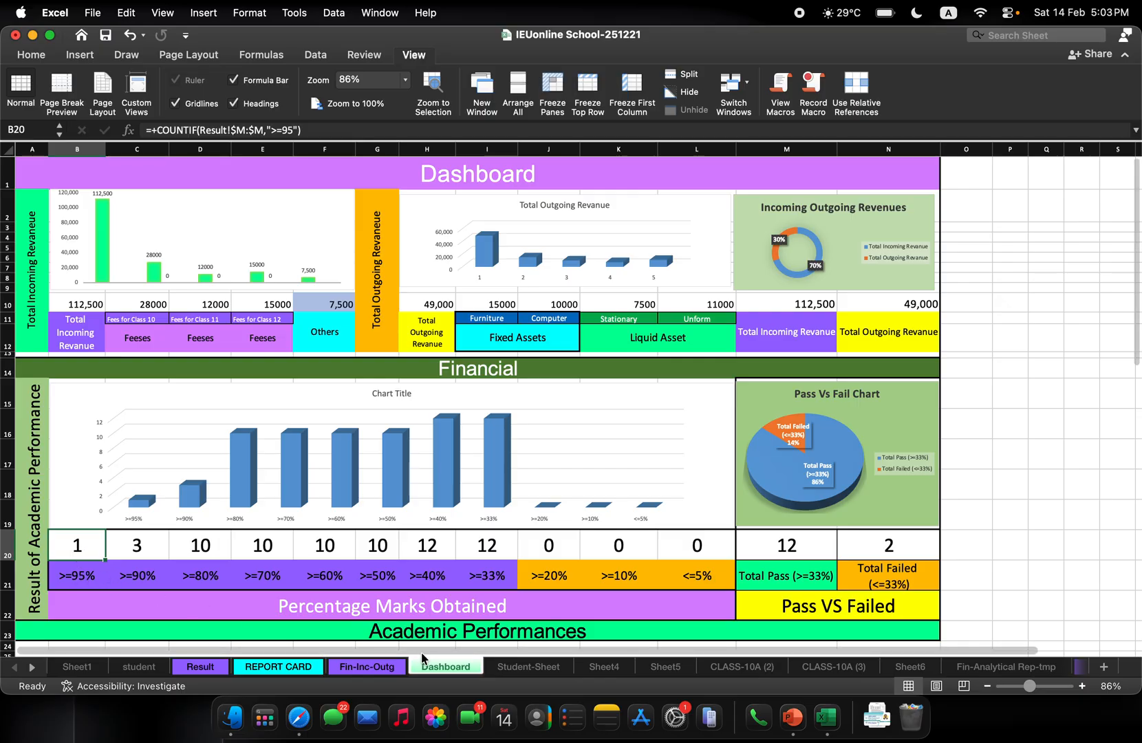
{"action": "left_click", "coordinate": [367, 667]}
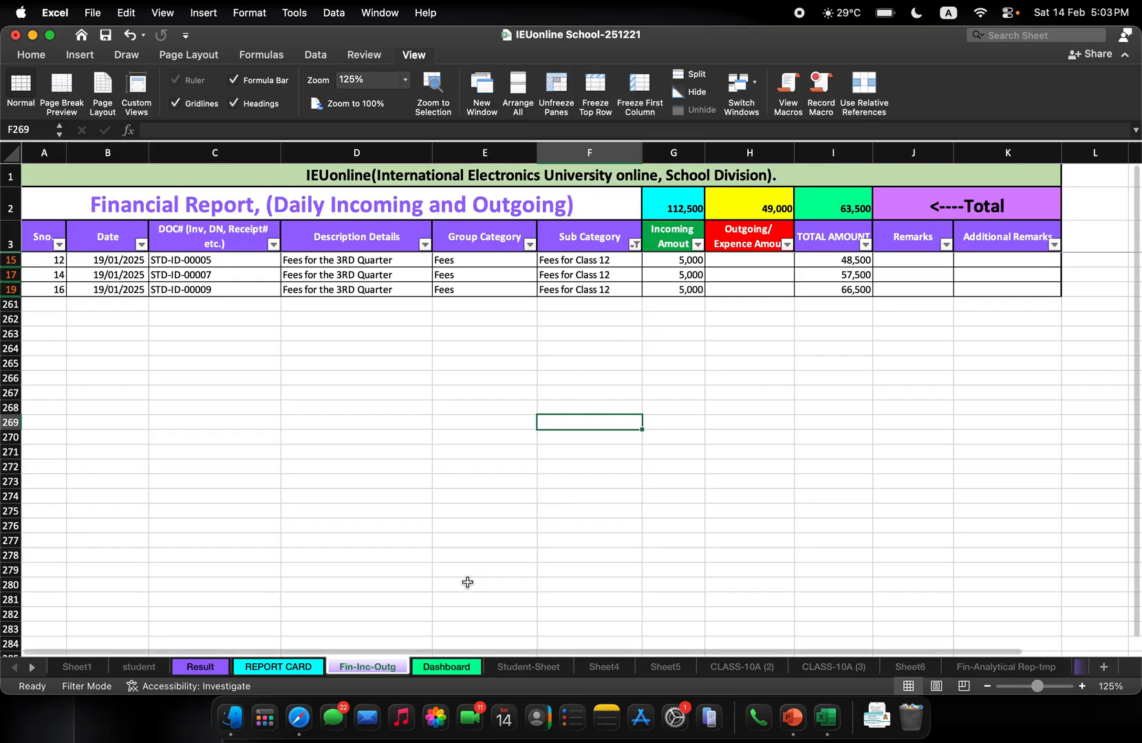
{"action": "left_click", "coordinate": [289, 666]}
{"action": "left_click", "coordinate": [209, 671]}
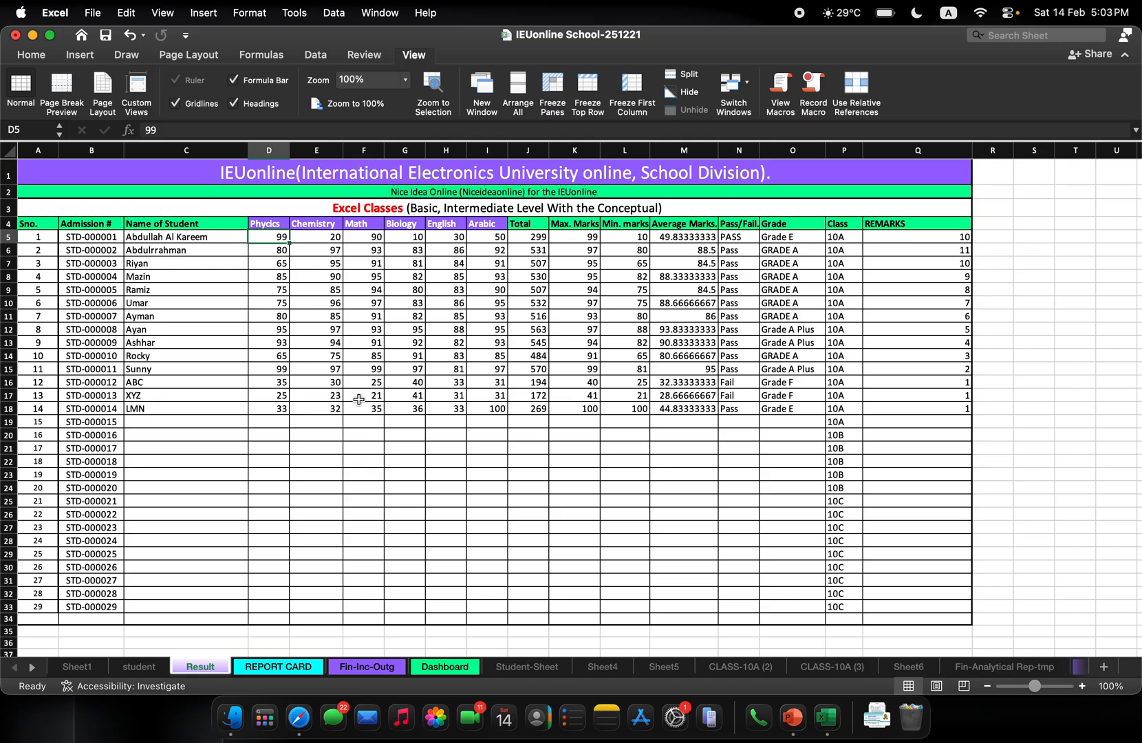
Copy the first student's Physics mark of 99 from D5 into the Chemistry to Arabic marks in E5:I5
{"action": "key", "text": "super+c"}
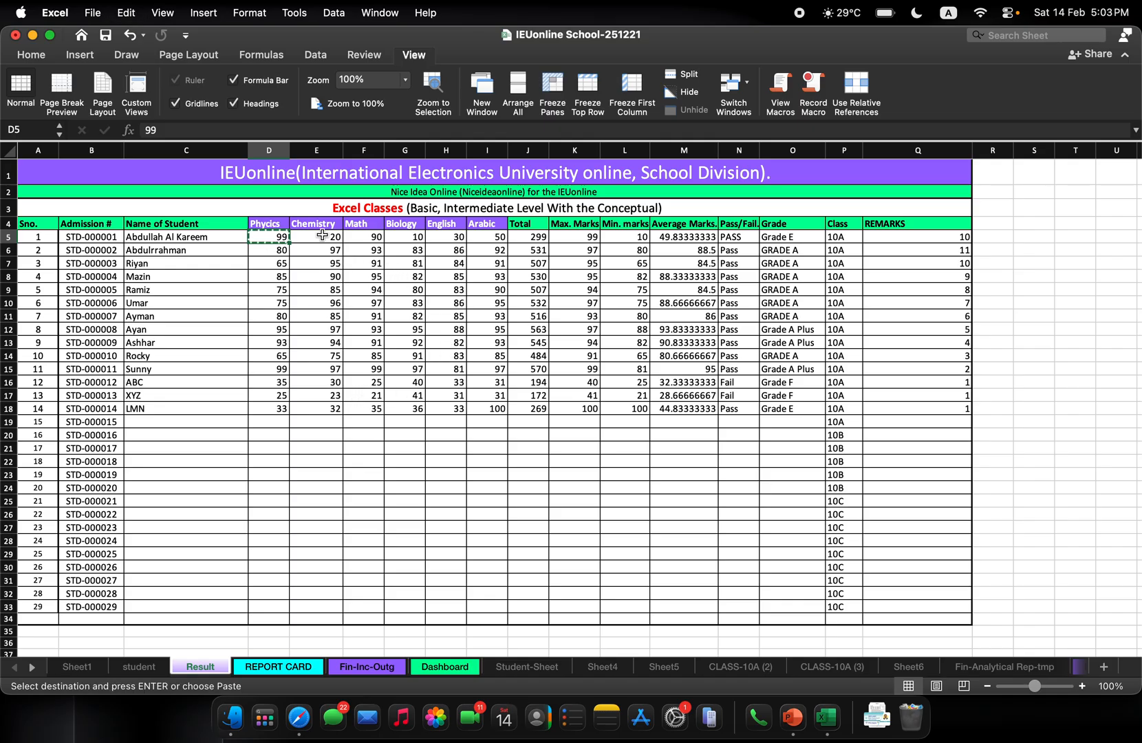
{"action": "left_click_drag", "start_coordinate": [322, 237], "coordinate": [488, 236]}
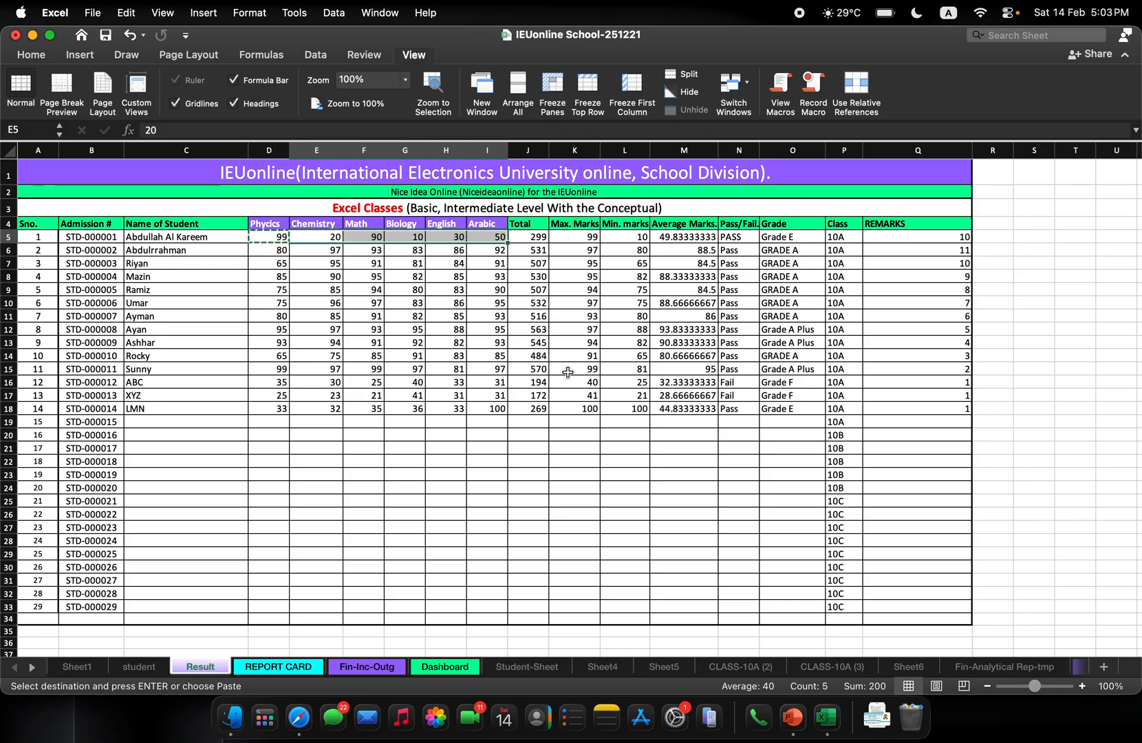
{"action": "key", "text": "Return"}
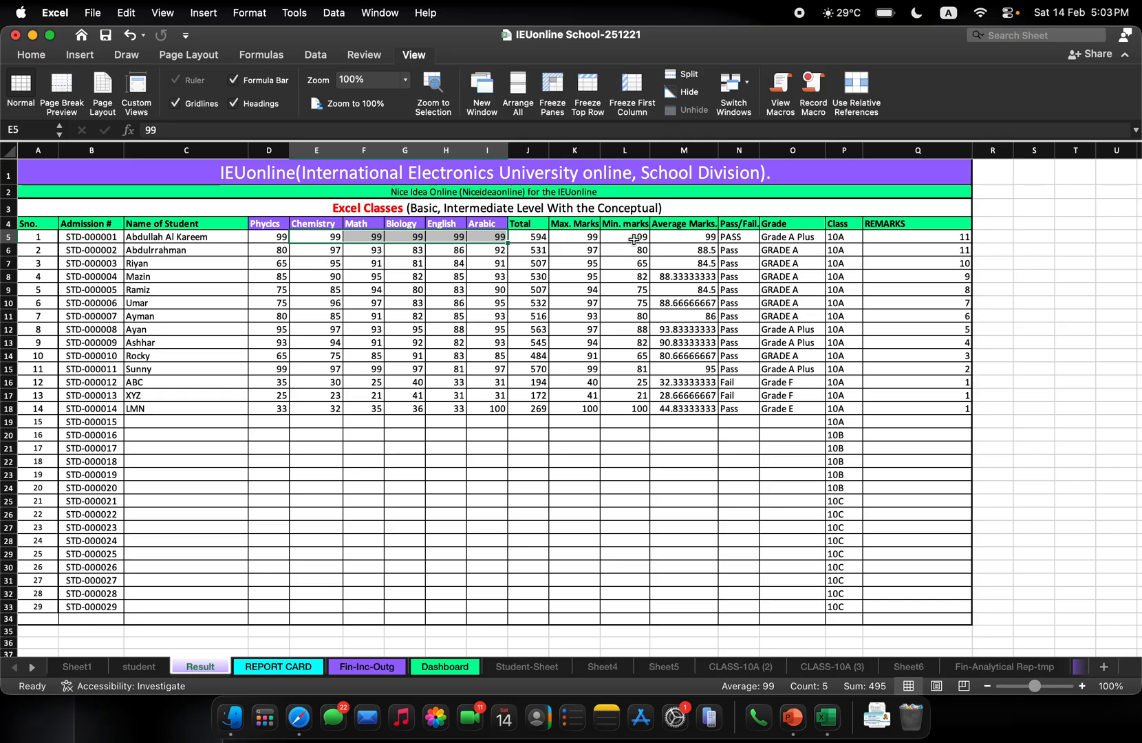
Inspect the average formula in M5 on the Result sheet and review the percentage bands and their chart on the Dashboard sheet
{"action": "left_click", "coordinate": [680, 239]}
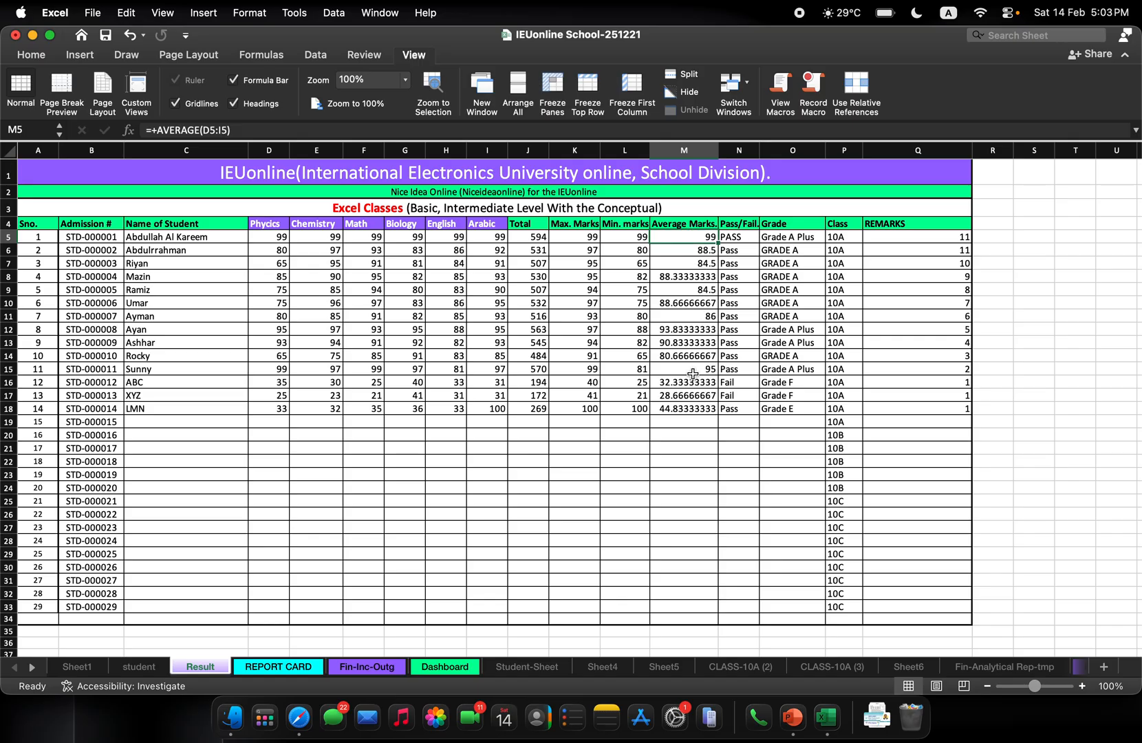
{"action": "left_click", "coordinate": [440, 667]}
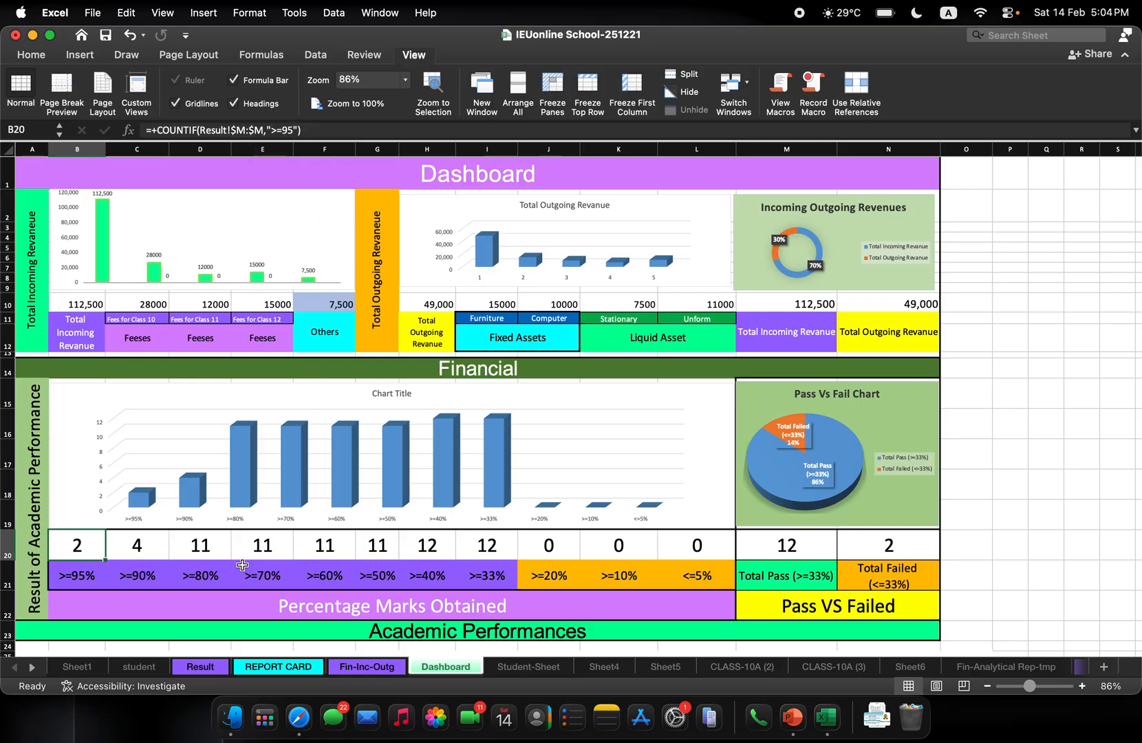
{"action": "mouse_move", "coordinate": [274, 509]}
{"action": "mouse_move", "coordinate": [333, 415]}
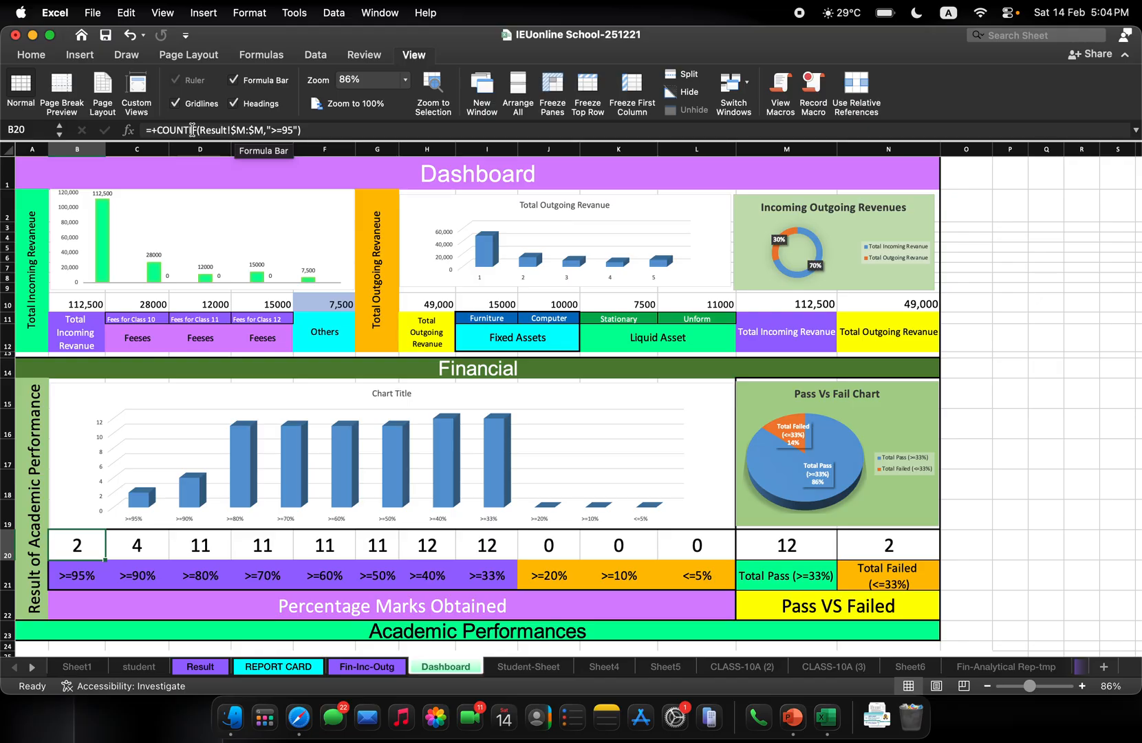
Review the filtered Fees for Class 12 entries on Fin-Inc-Outg and return to the Dashboard sheet
{"action": "left_click", "coordinate": [391, 673]}
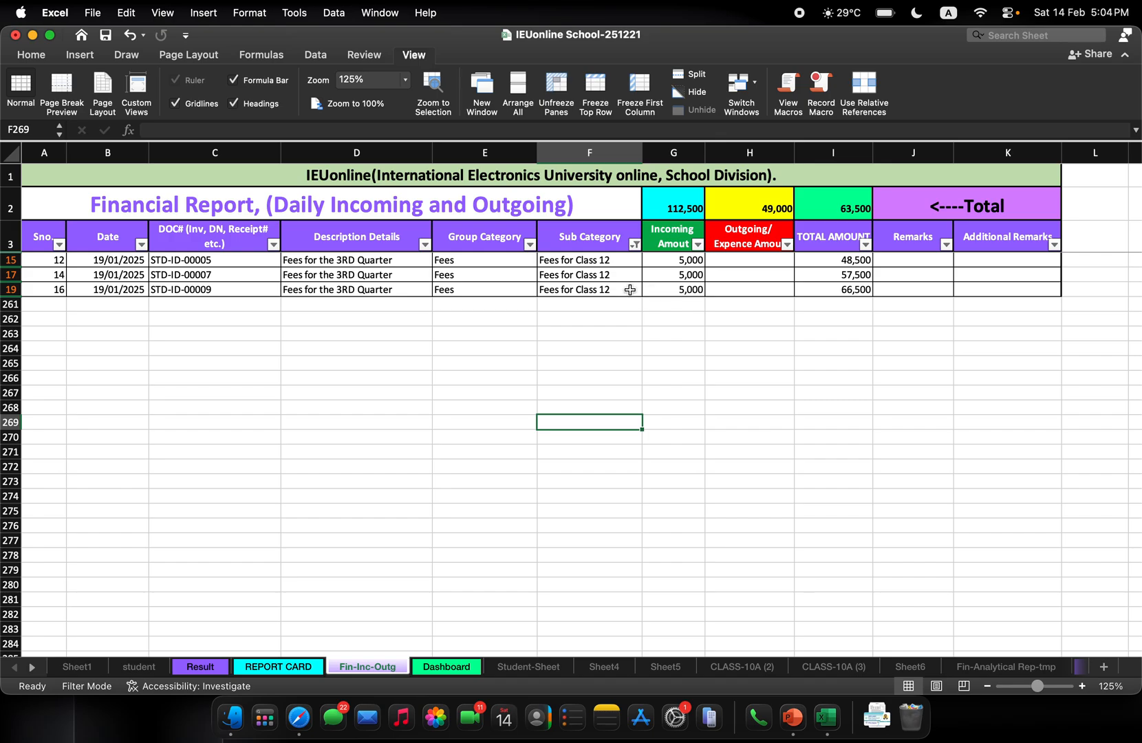
{"action": "left_click", "coordinate": [468, 667]}
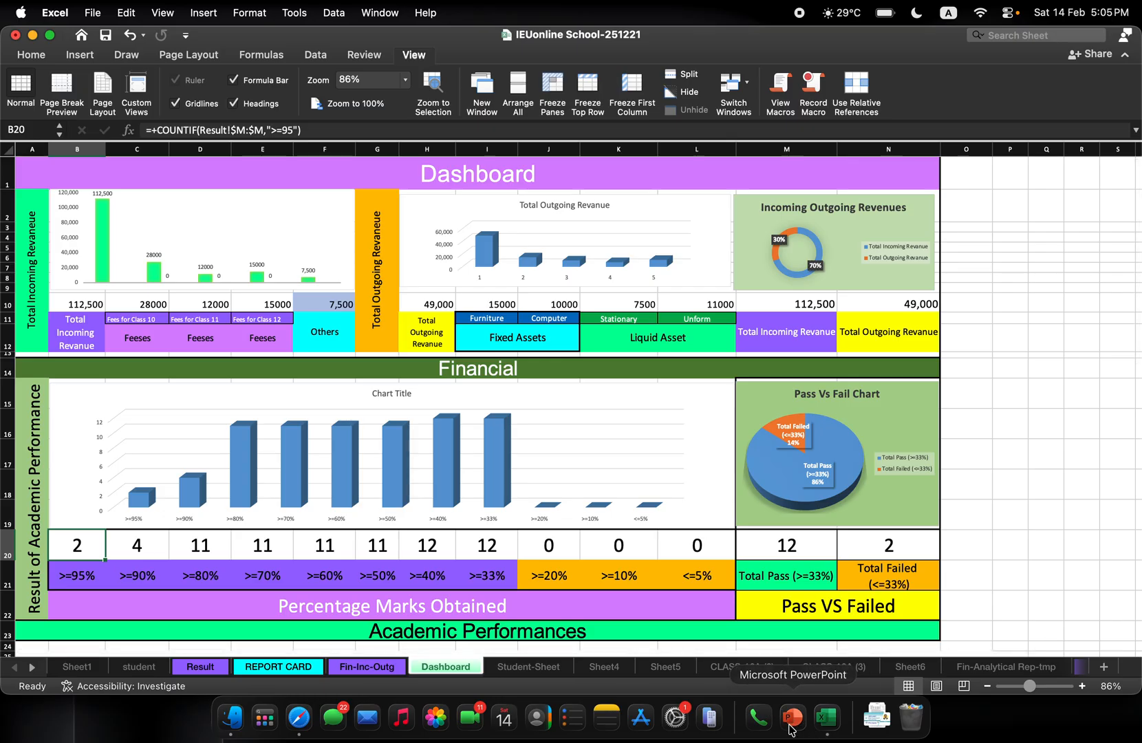
Switch to the lesson presentation in PowerPoint and page through the slides from the SUMIF and COUNTIF comparison on slide 15 onward
{"action": "left_click", "coordinate": [792, 722]}
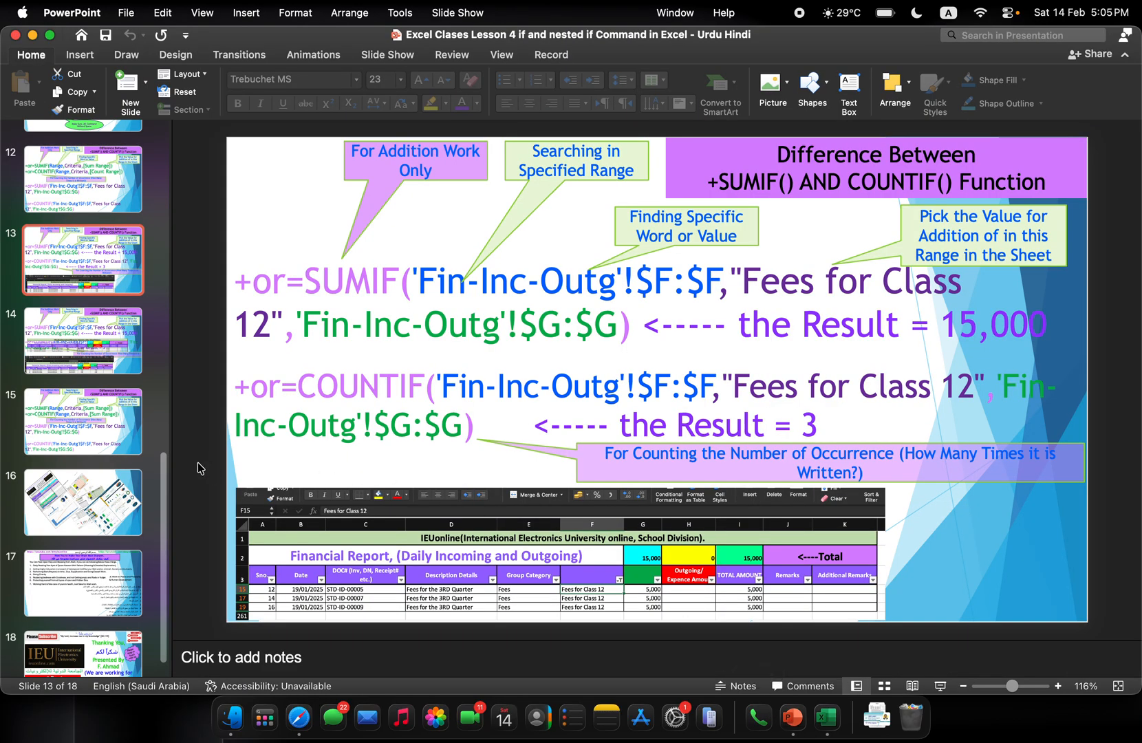
{"action": "scroll", "coordinate": [106, 514], "scroll_direction": "down", "scroll_amount": 1}
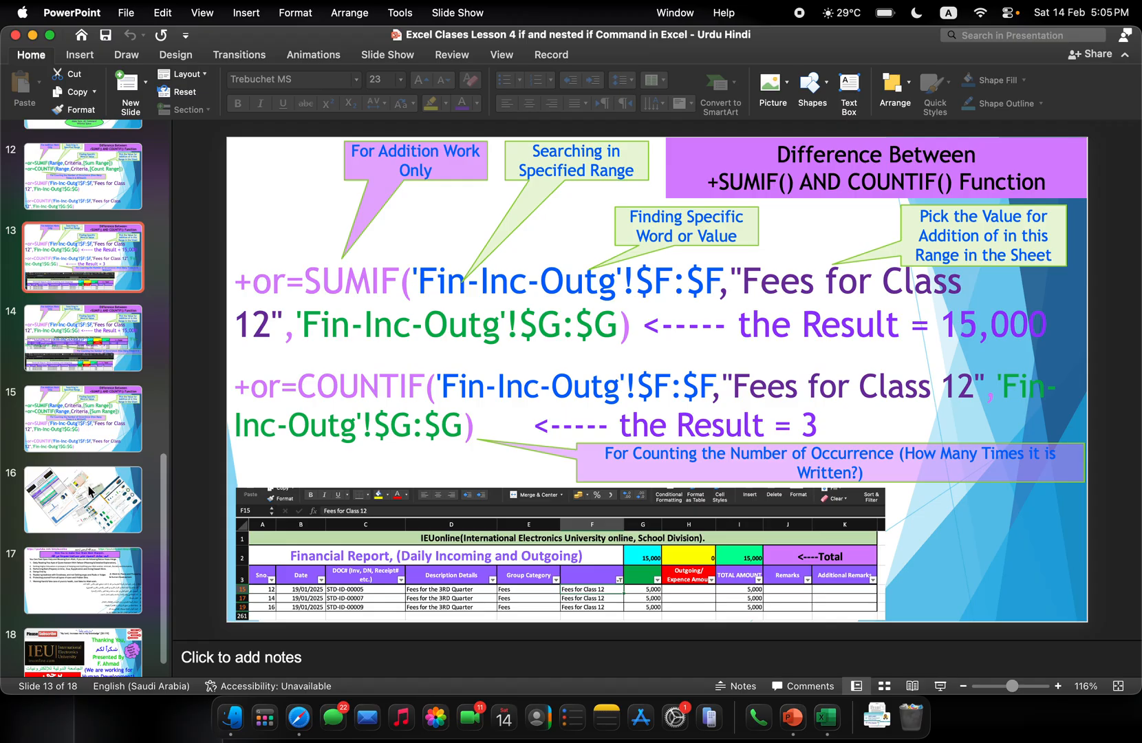
{"action": "left_click", "coordinate": [82, 432]}
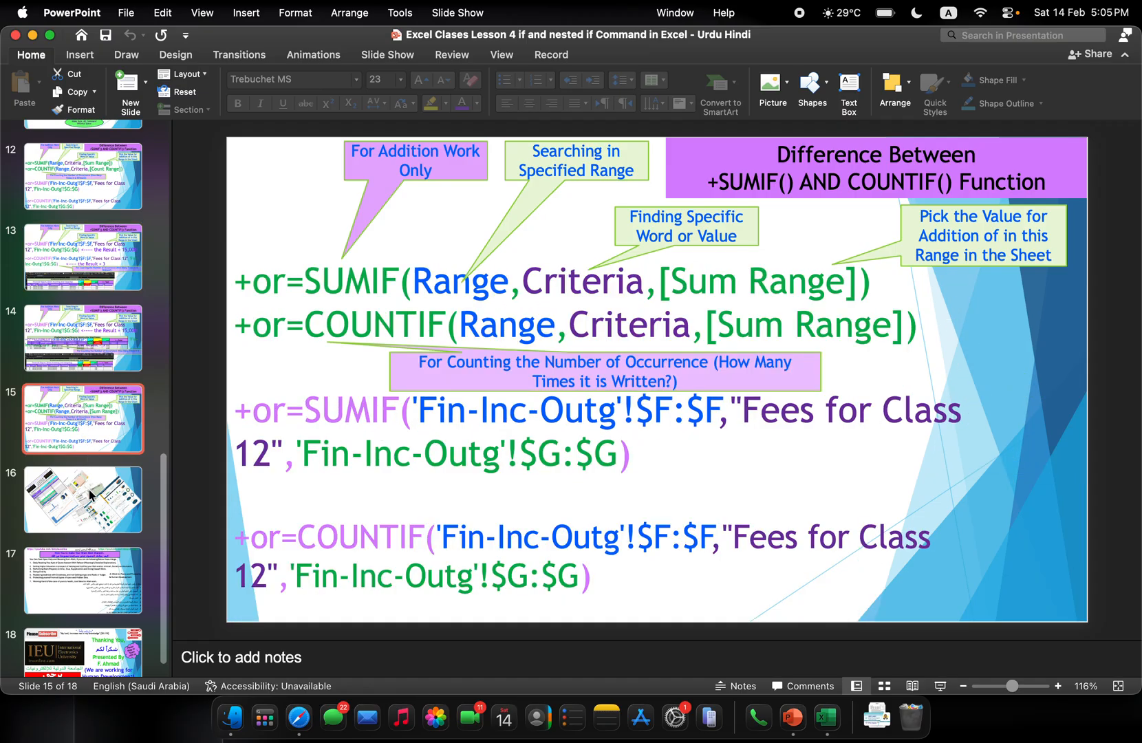
{"action": "left_click", "coordinate": [87, 512]}
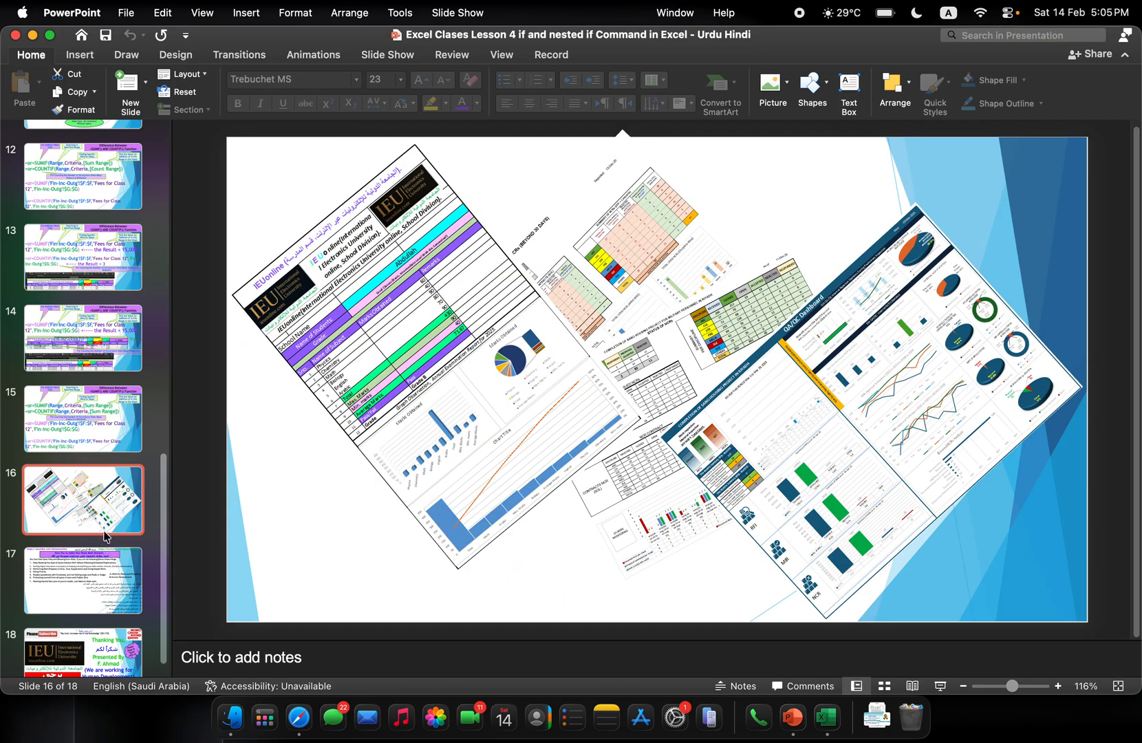
{"action": "key", "text": "Down"}
{"action": "key", "text": "Down"}
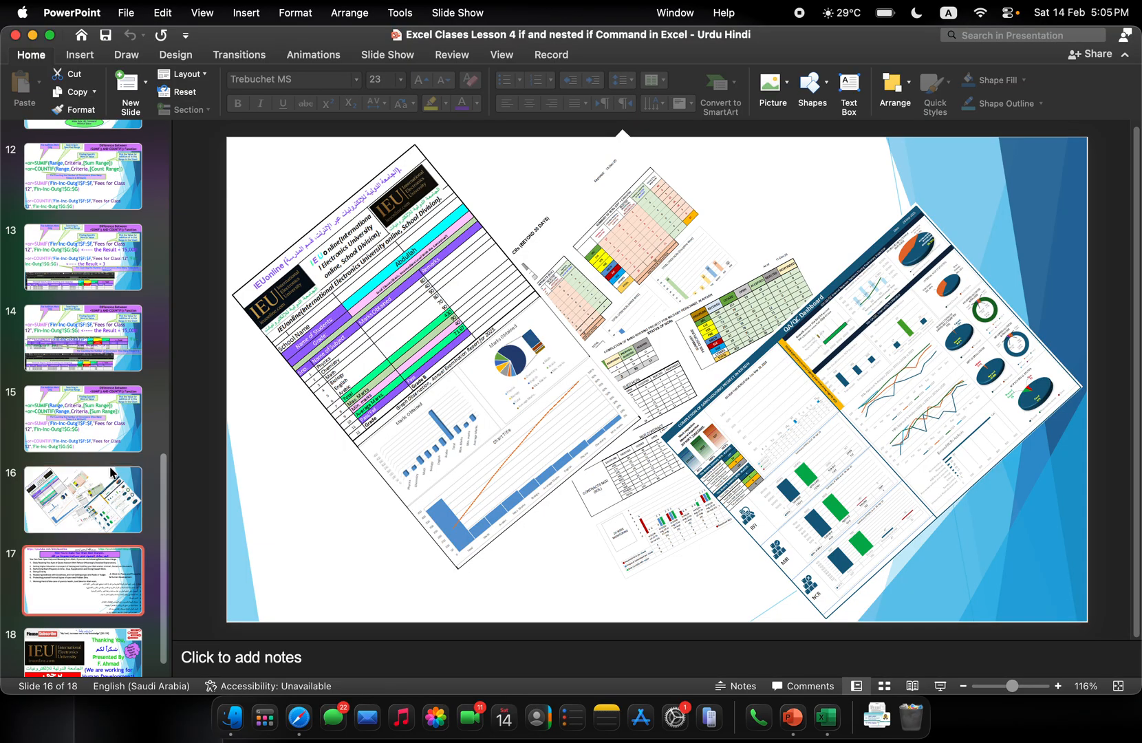